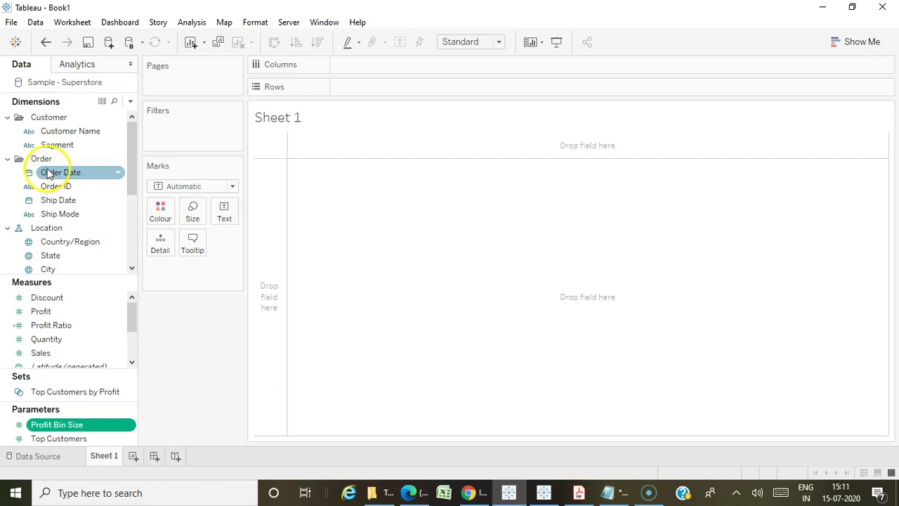
Build a bar chart with Sub-Category on Columns and Sales on Rows
scroll(70, 196, down, 3)
drag(68, 203, 303, 10)
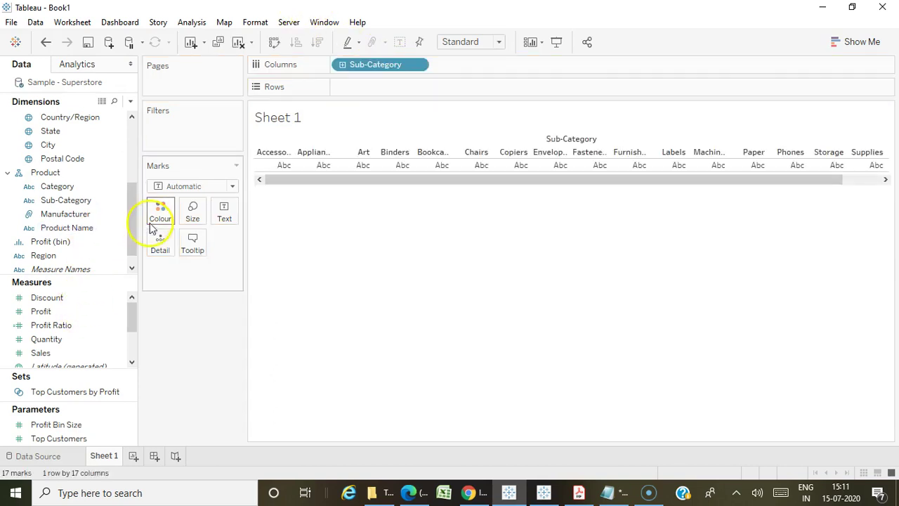
drag(43, 358, 371, 92)
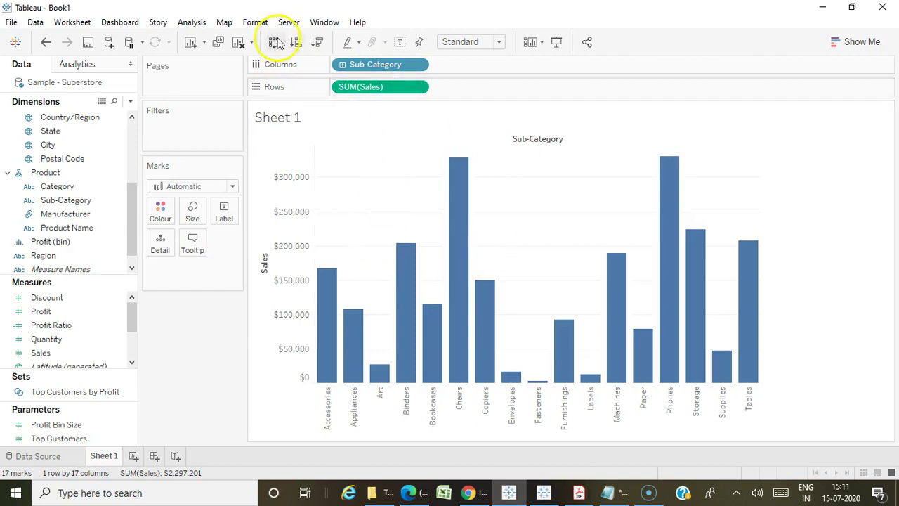
Open the formatting options that apply to the whole workbook
click(257, 23)
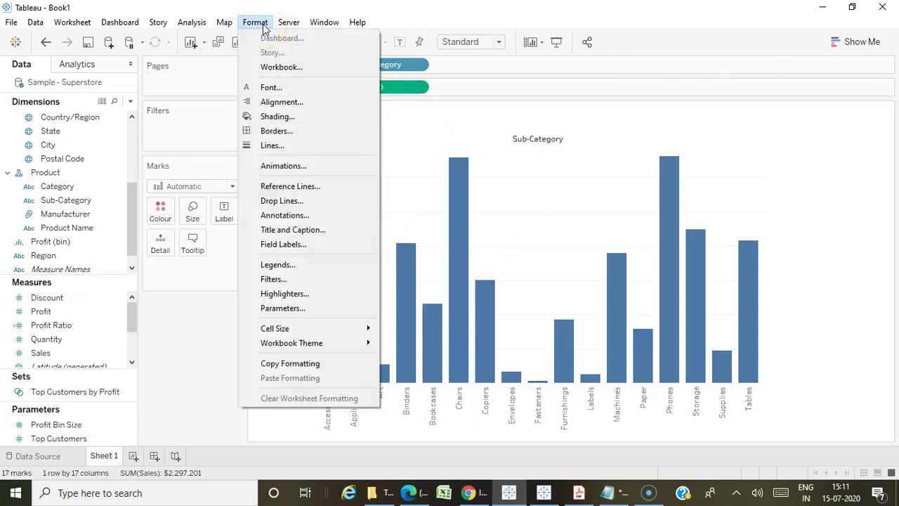
click(281, 67)
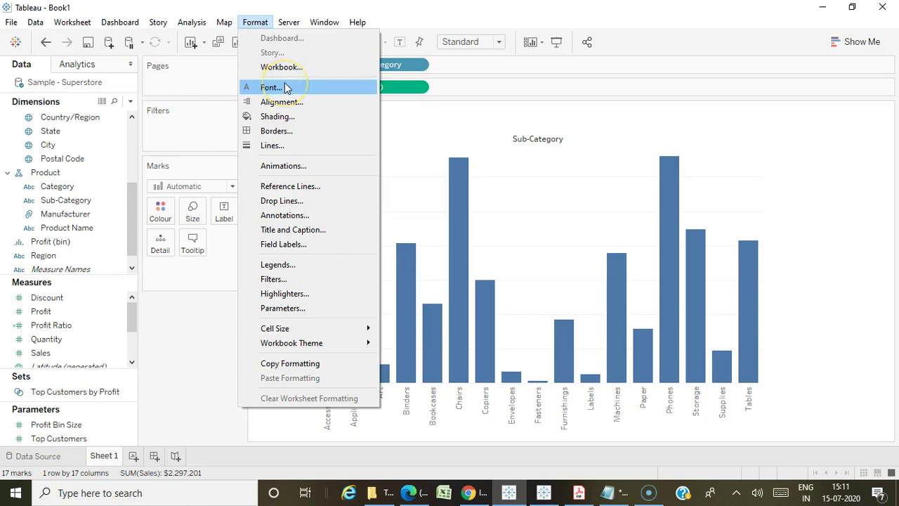
click(291, 103)
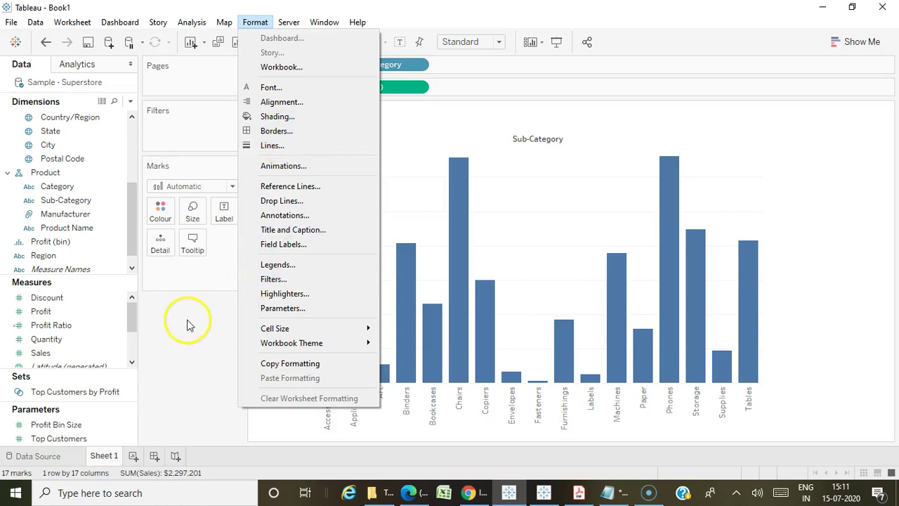
click(273, 68)
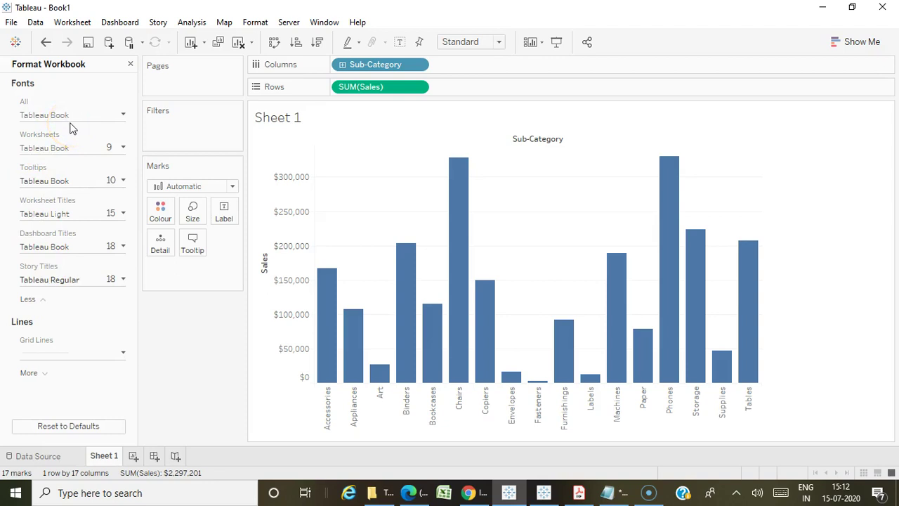
Examine the worksheets font options in the workbook formatting
click(256, 23)
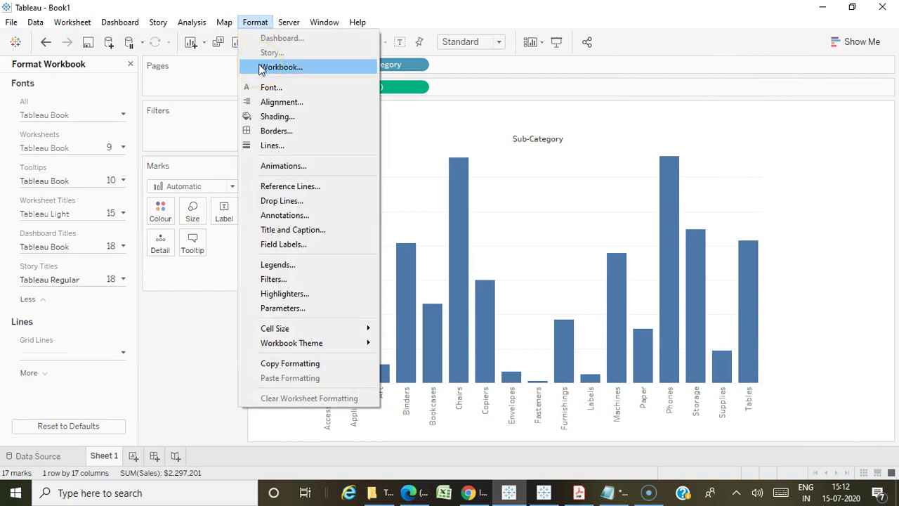
mouse_move(324, 21)
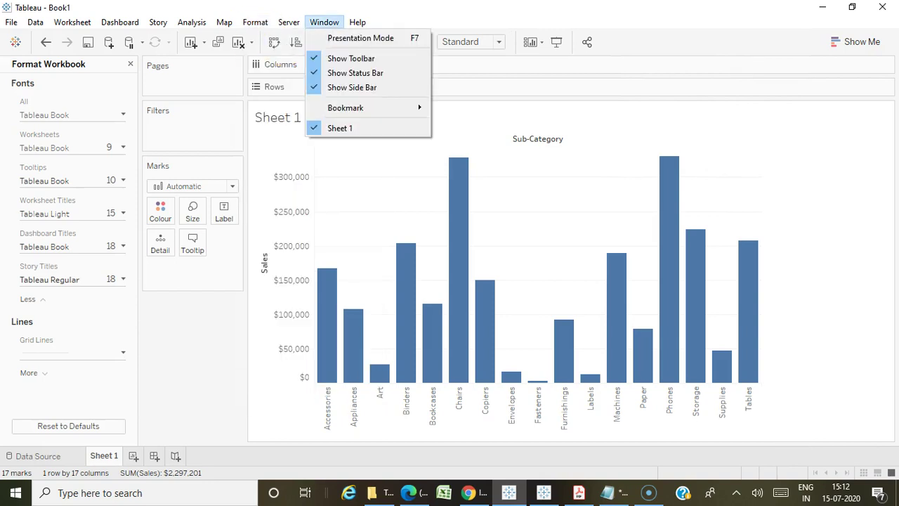
click(528, 7)
click(56, 147)
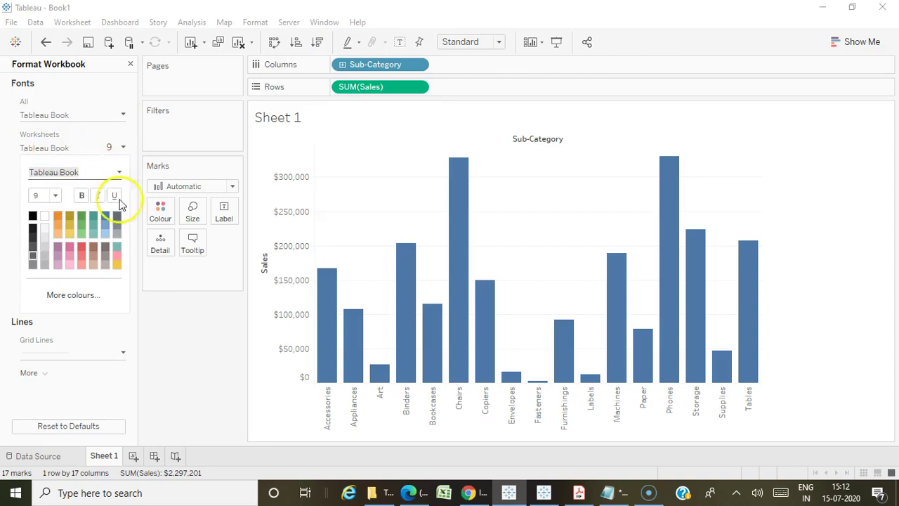
click(176, 315)
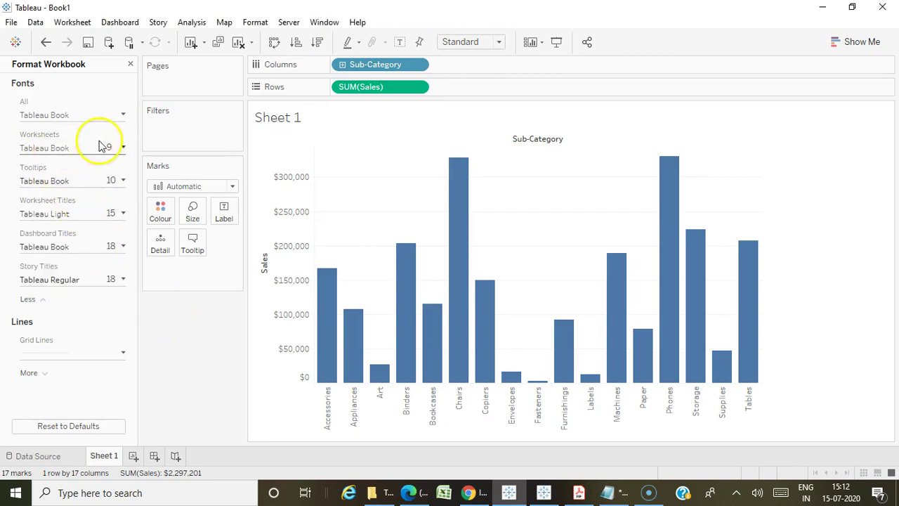
Set the workbook's tooltip font size to 15
click(98, 181)
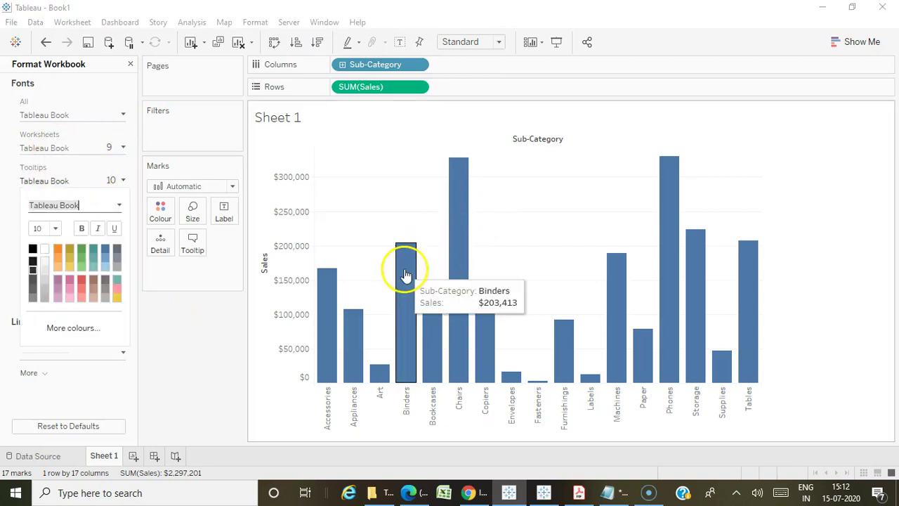
click(55, 228)
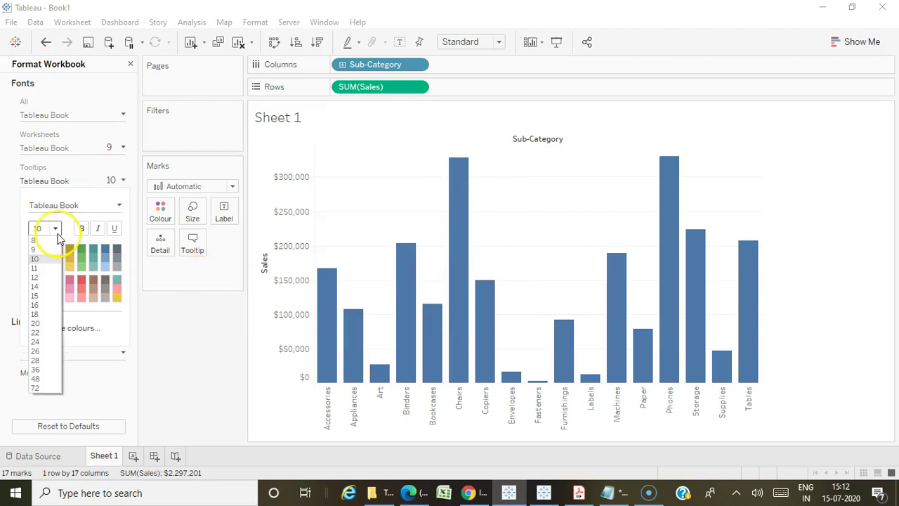
click(39, 296)
click(297, 304)
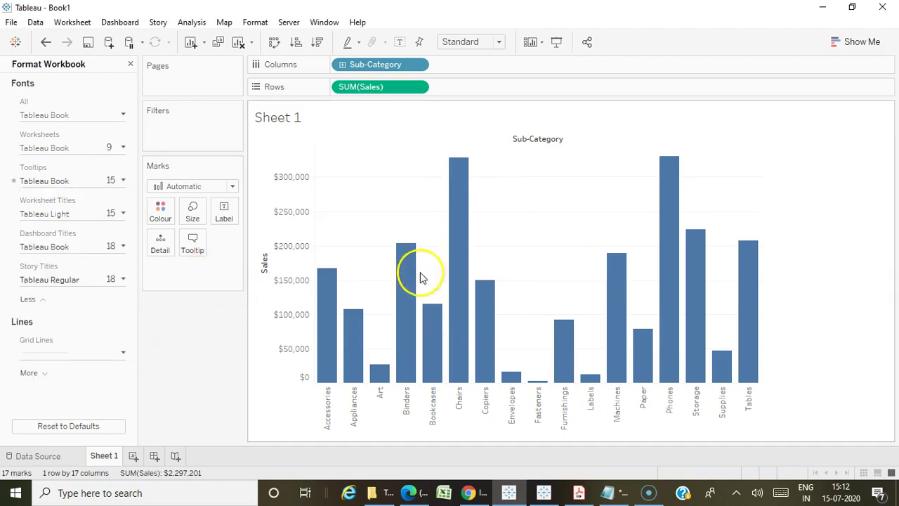
Check the worksheet title font options and close the workbook formatting
click(68, 220)
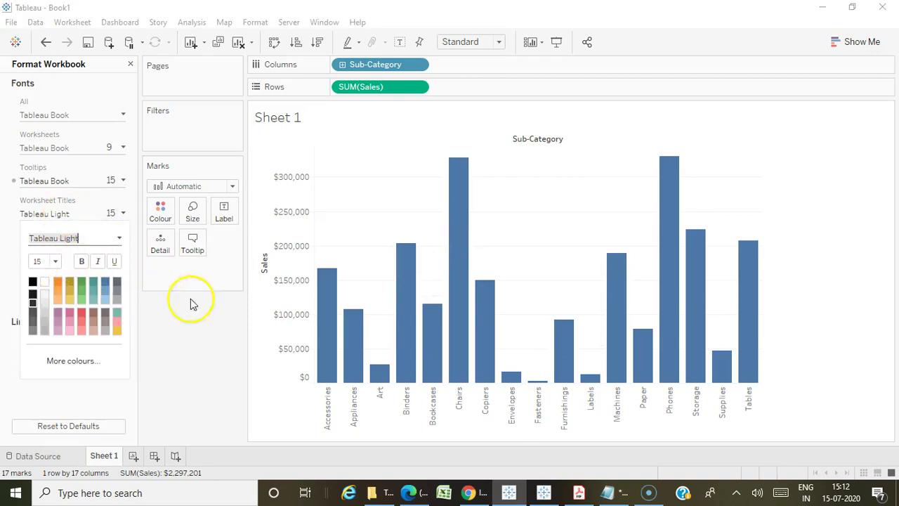
click(186, 340)
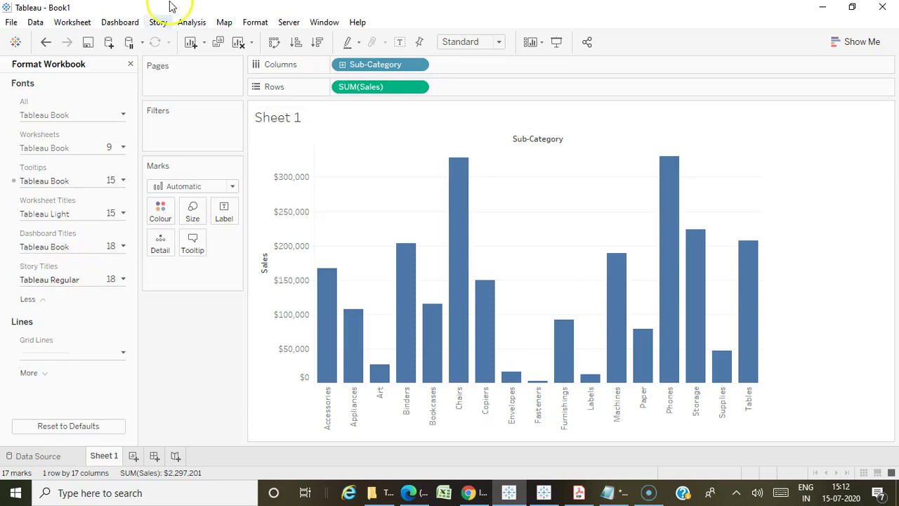
click(130, 63)
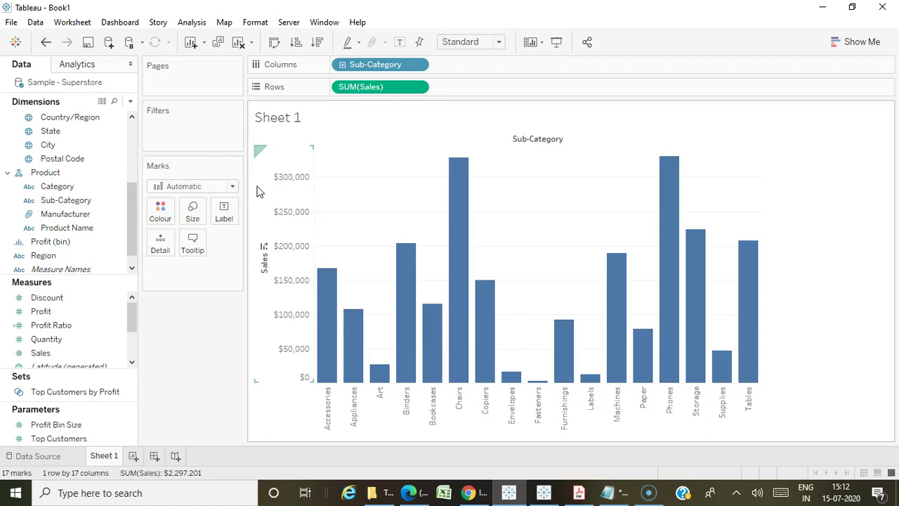
Label the bars with their Sales values and review the format options of that label field
drag(40, 352, 221, 211)
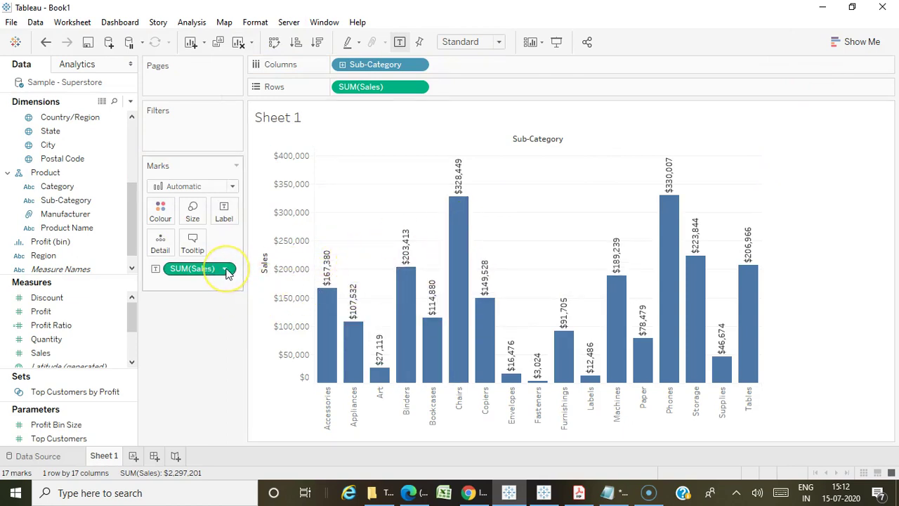
click(225, 269)
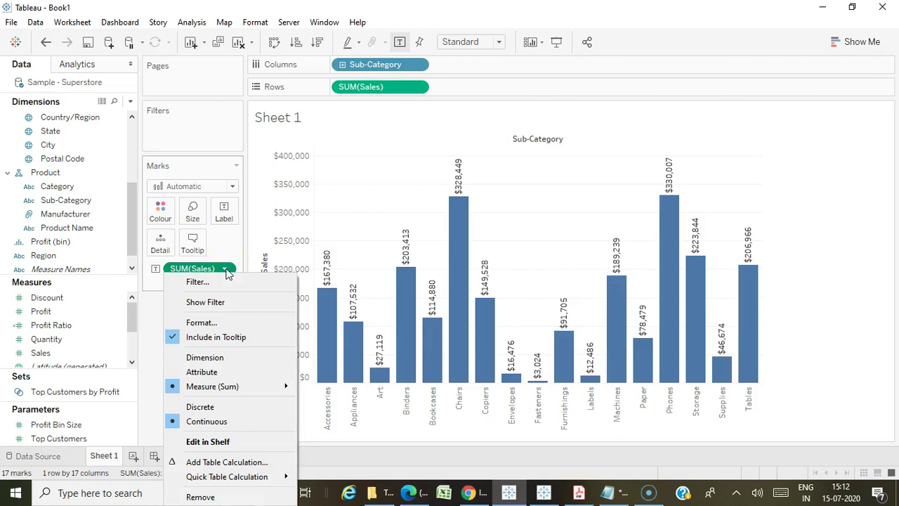
click(202, 323)
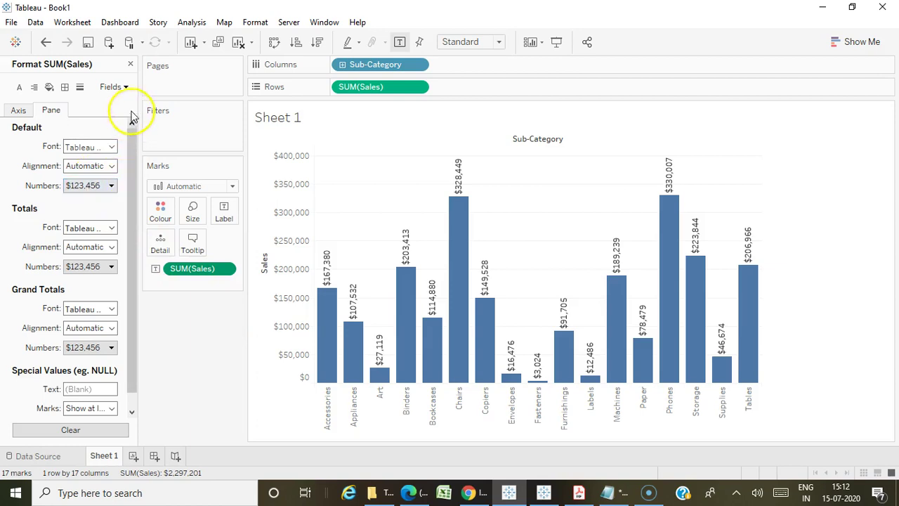
mouse_move(467, 241)
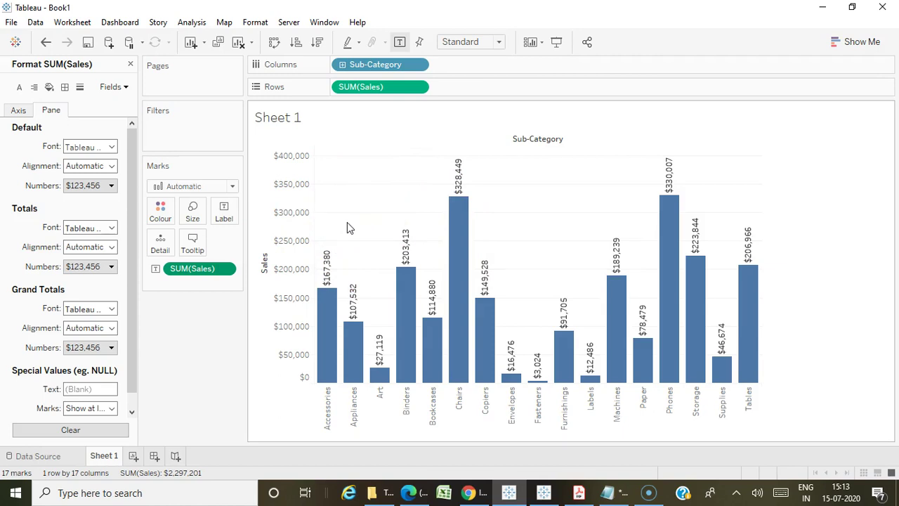
click(130, 64)
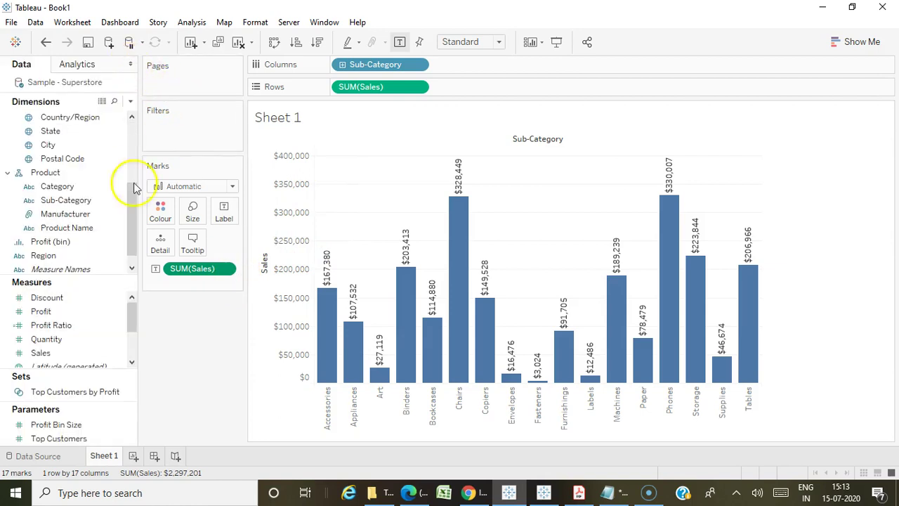
Review the default number format of the Sales measure and inspect the tooltips of the bars
click(117, 355)
mouse_move(171, 276)
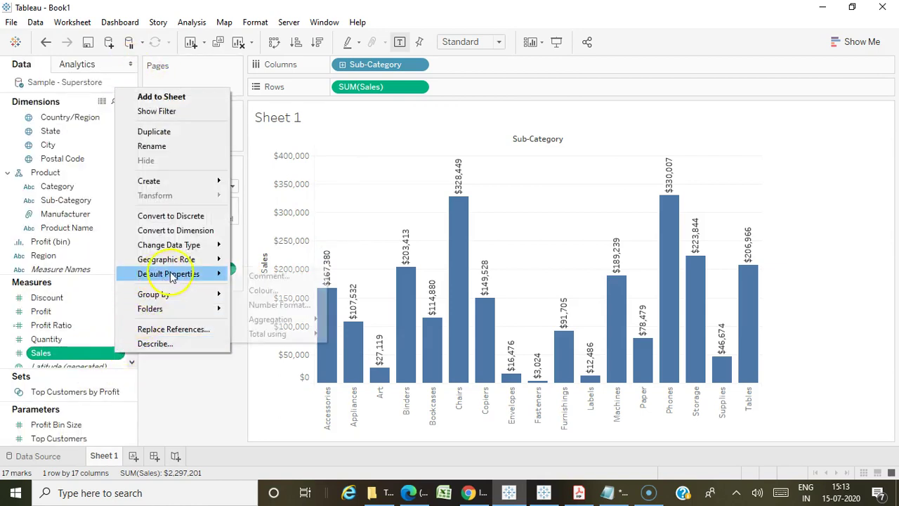
click(271, 304)
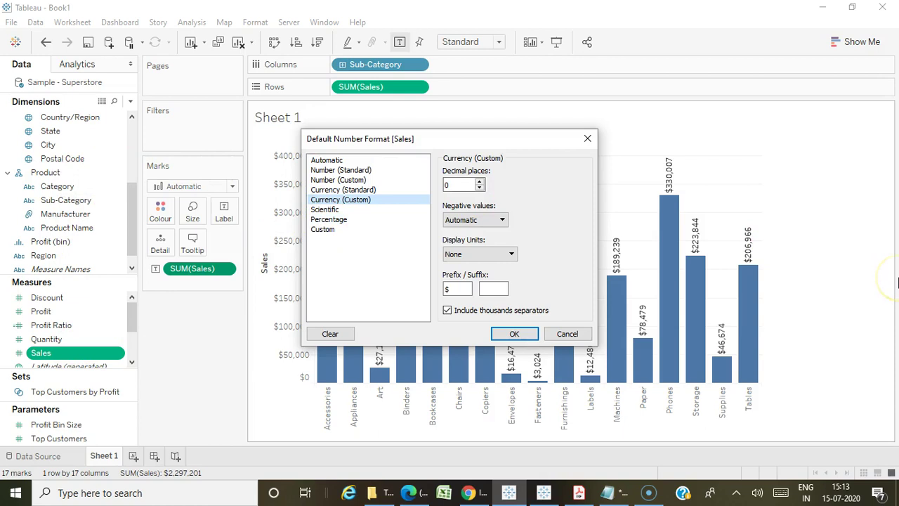
click(587, 138)
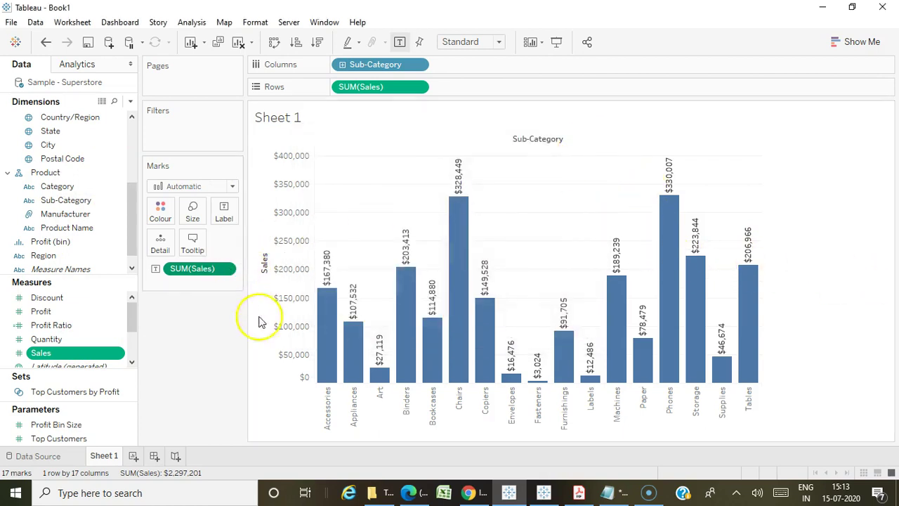
mouse_move(324, 284)
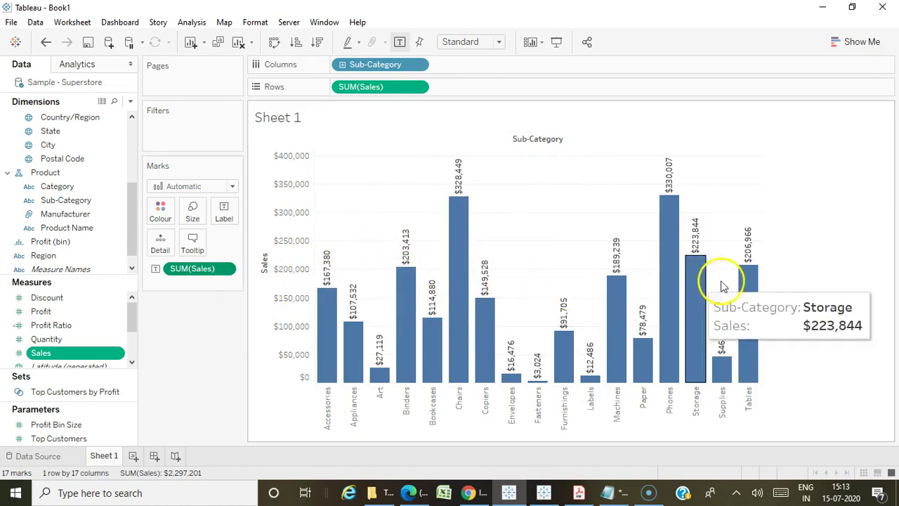
mouse_move(405, 257)
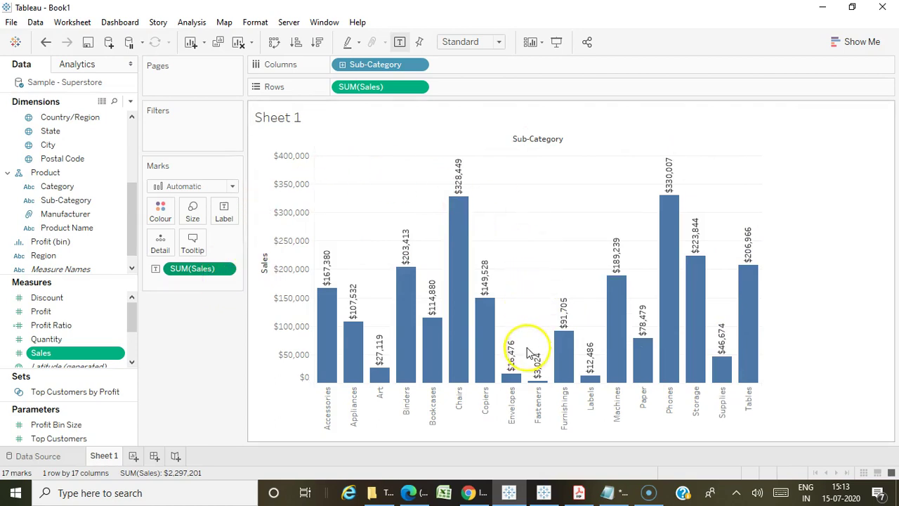
Try Percentage, Currency and Number (Standard) formats on the Sales labels, and return their number format to Automatic
click(225, 269)
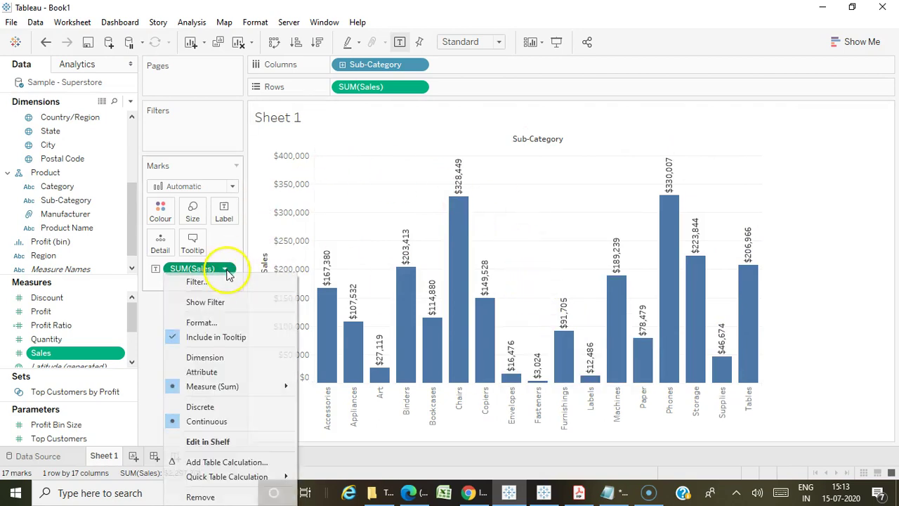
click(223, 326)
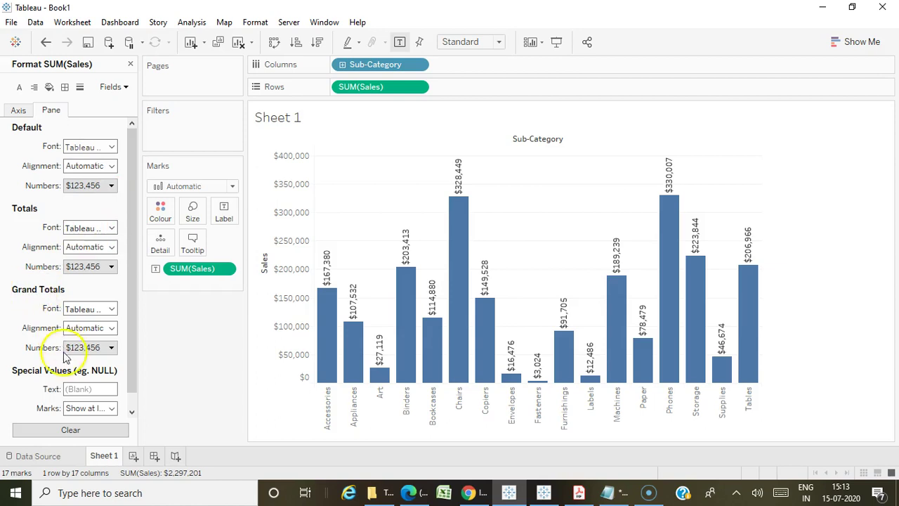
click(104, 185)
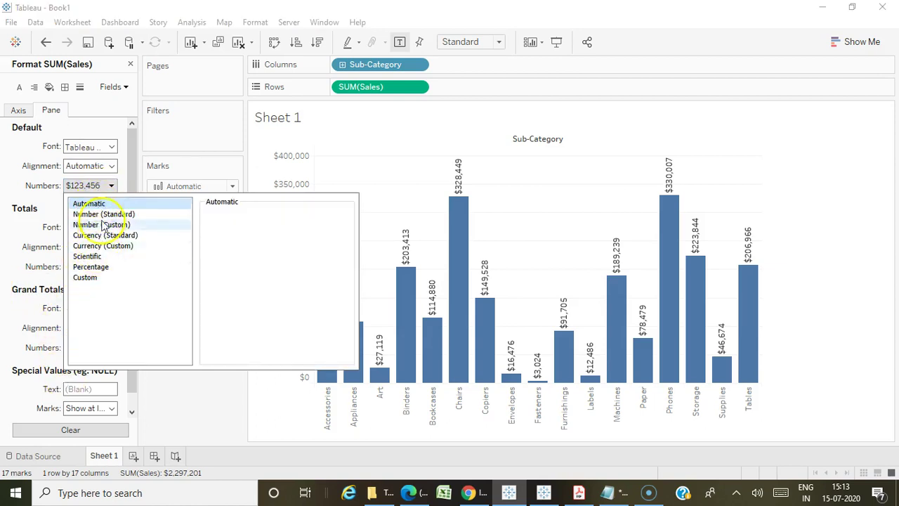
click(93, 266)
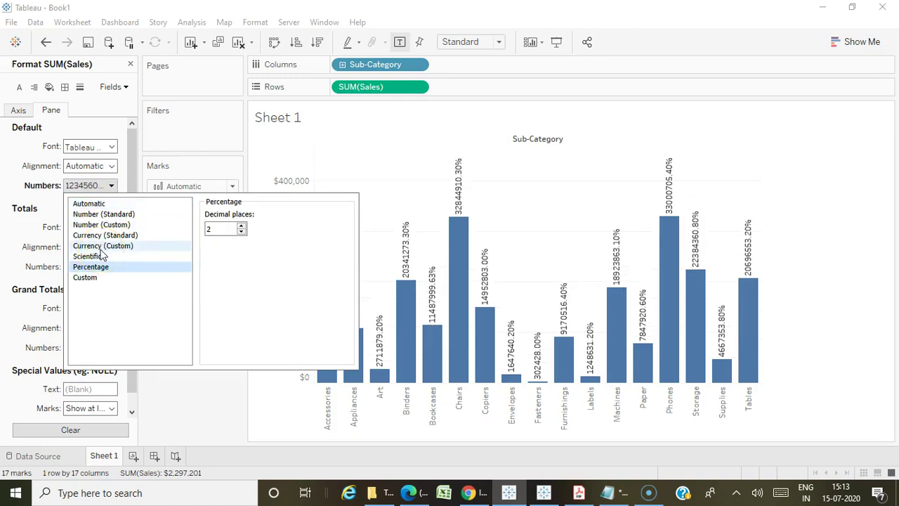
click(102, 246)
click(104, 235)
click(104, 214)
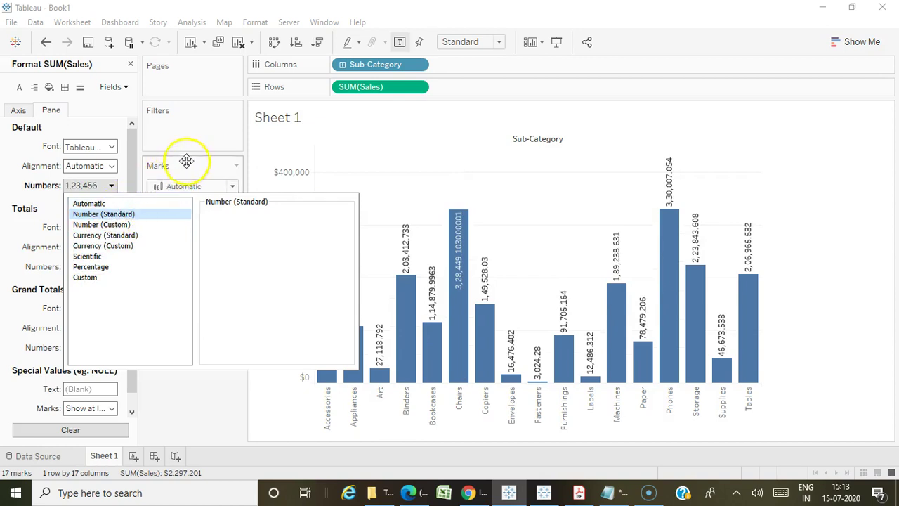
click(89, 203)
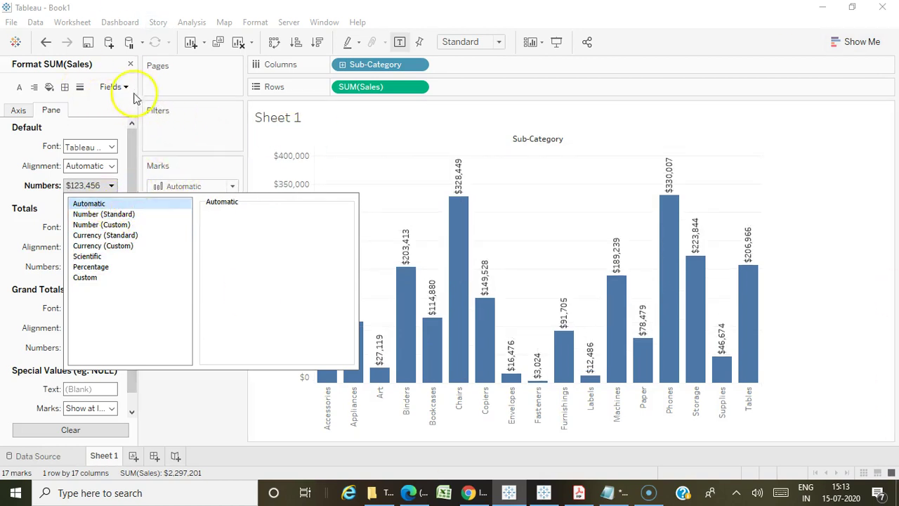
click(130, 64)
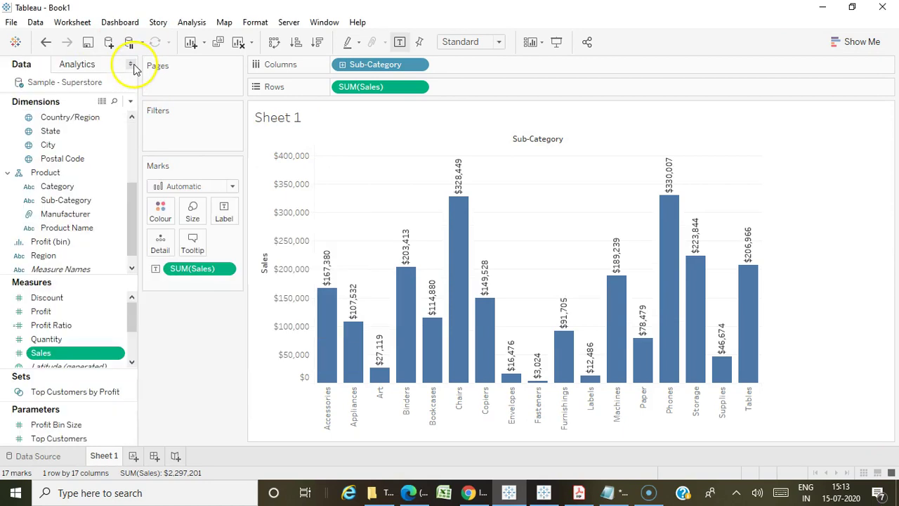
Review the text and font options in the tooltip editor with all the tooltip text selected, and cancel it
click(187, 250)
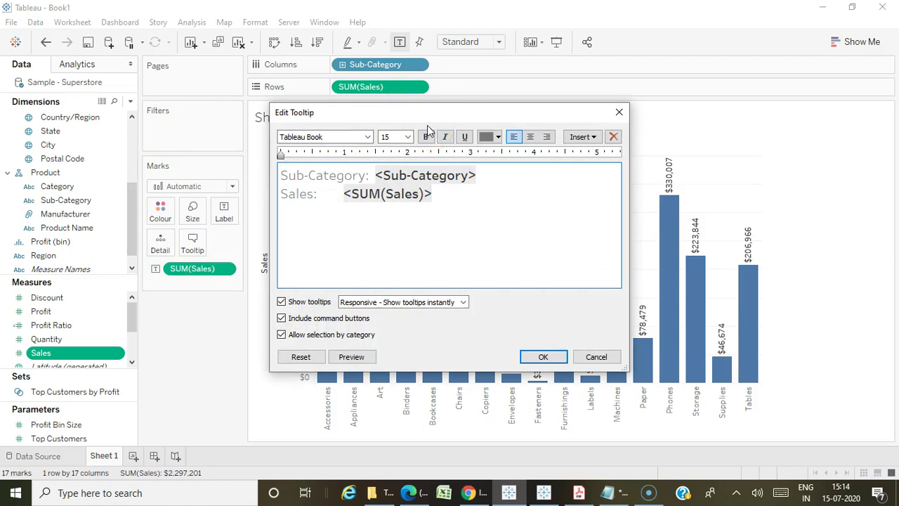
drag(484, 200, 342, 198)
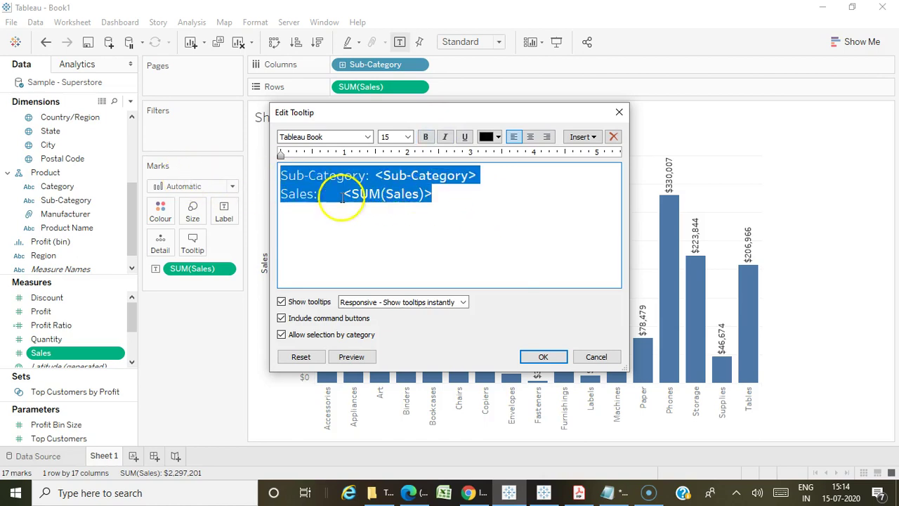
click(600, 361)
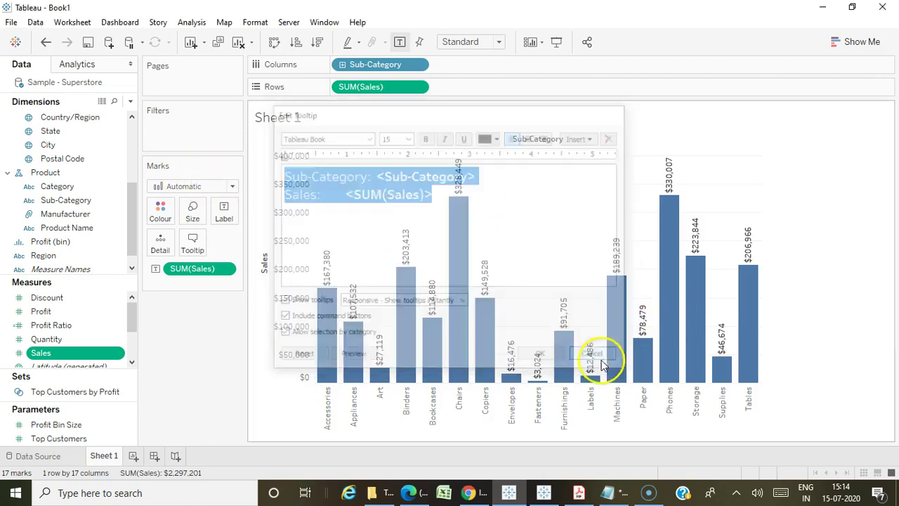
Review the mark label options and the label text editor, and look over the available formatting commands
click(224, 211)
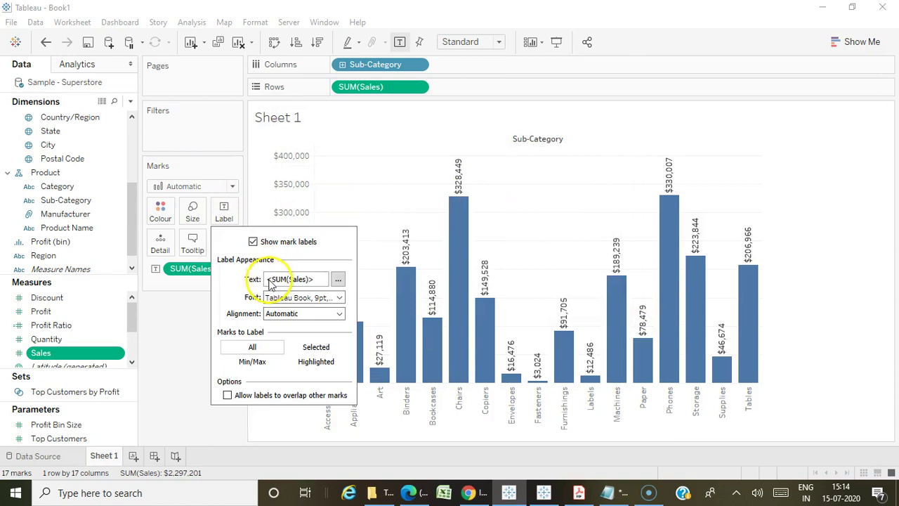
click(337, 281)
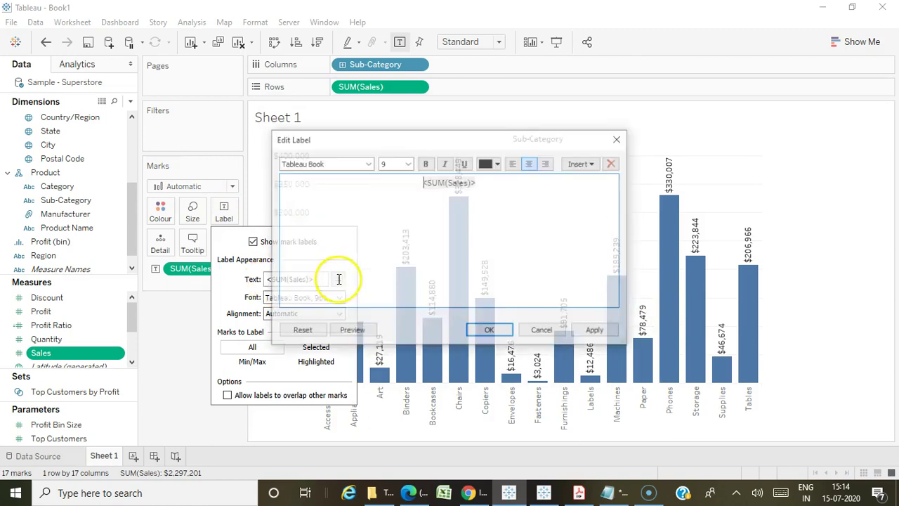
click(554, 329)
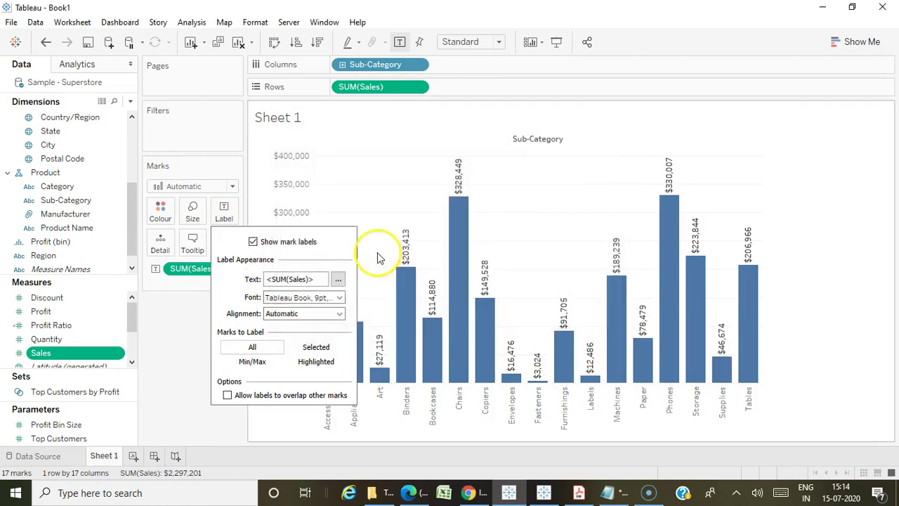
click(498, 160)
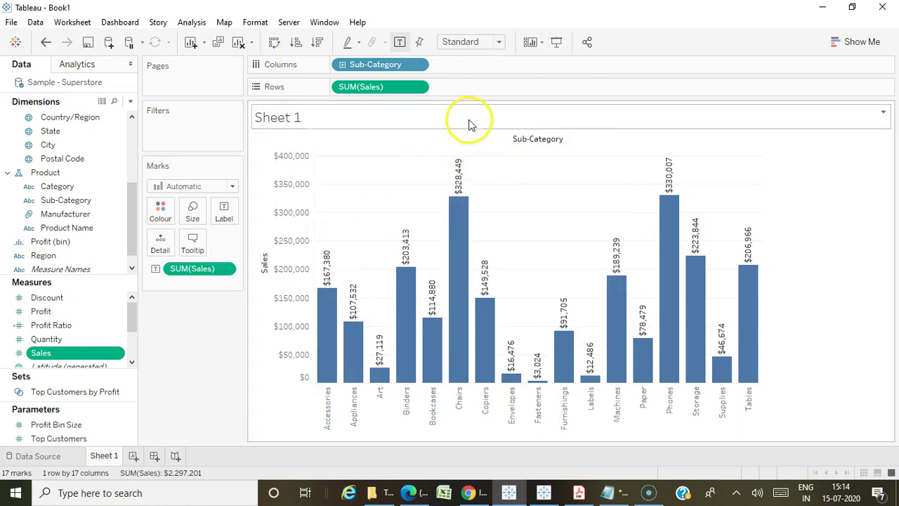
click(262, 26)
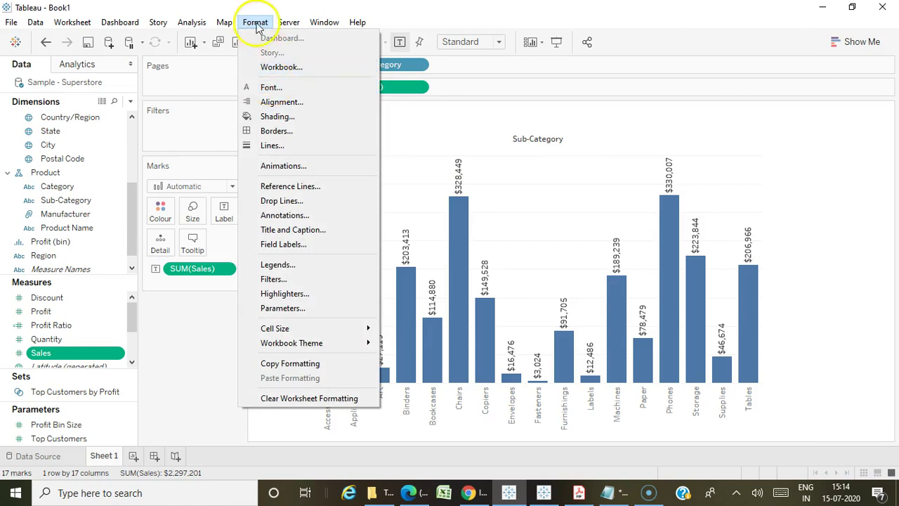
click(411, 161)
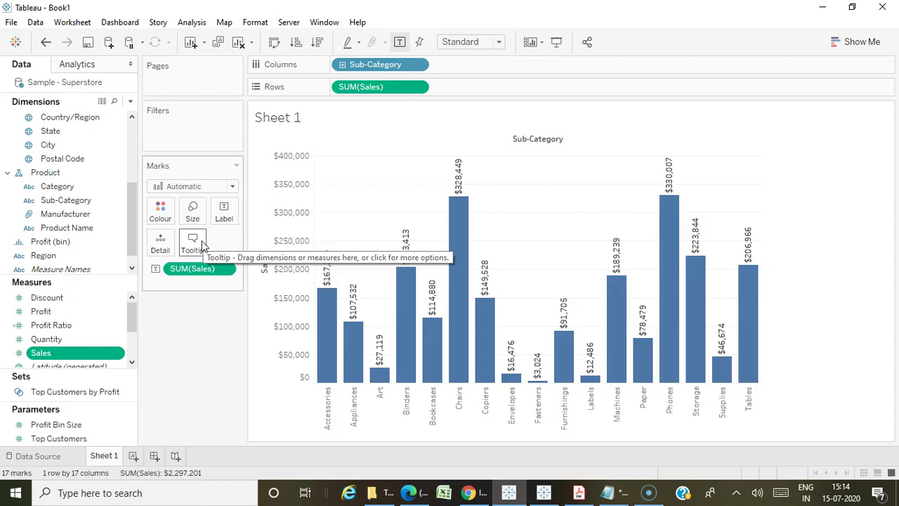
Read the tooltip font colour question in Notepad and check answer a against the marks' Colour options in Tableau
click(623, 495)
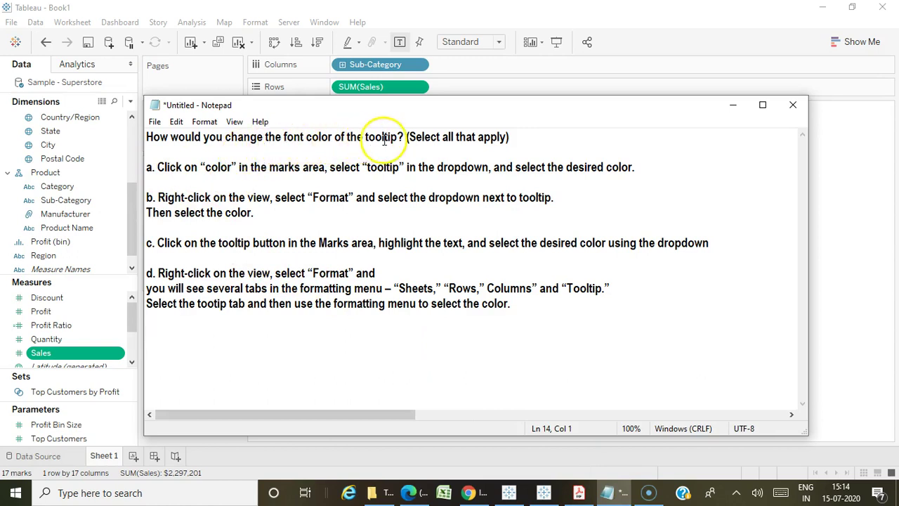
drag(405, 136, 120, 134)
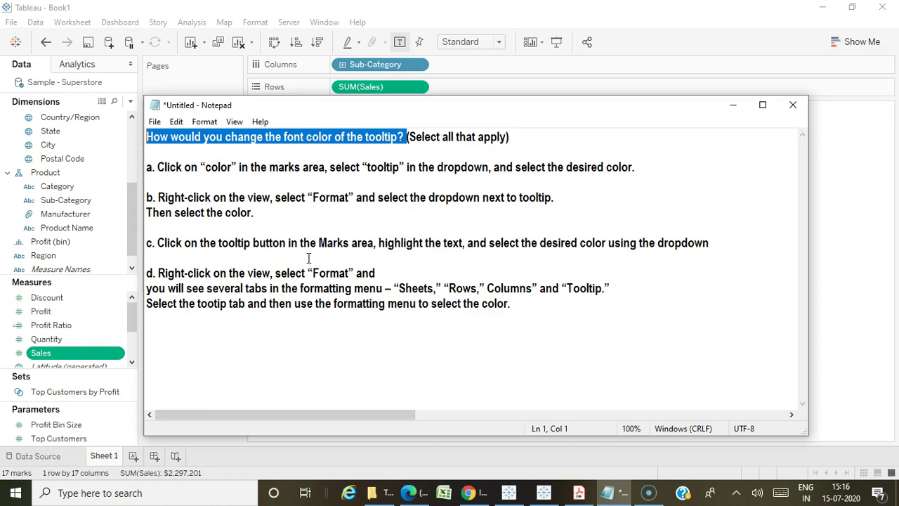
click(204, 152)
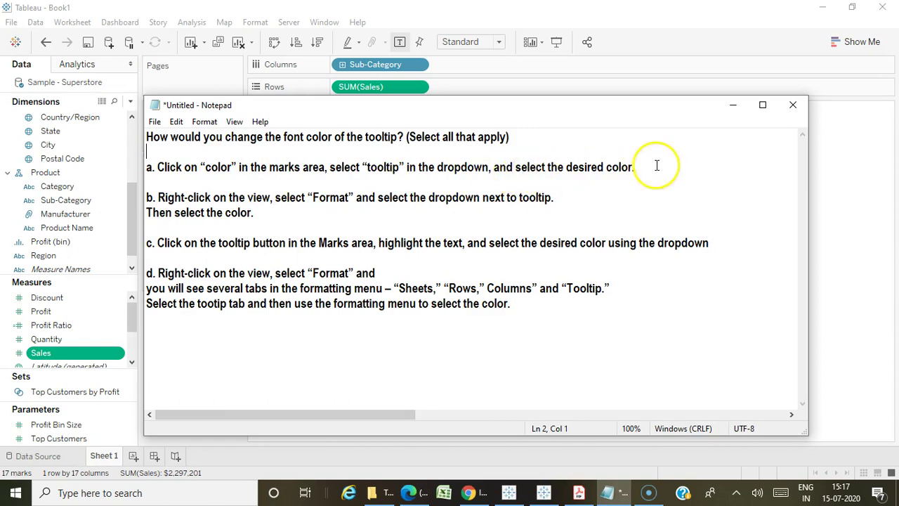
drag(656, 166, 457, 147)
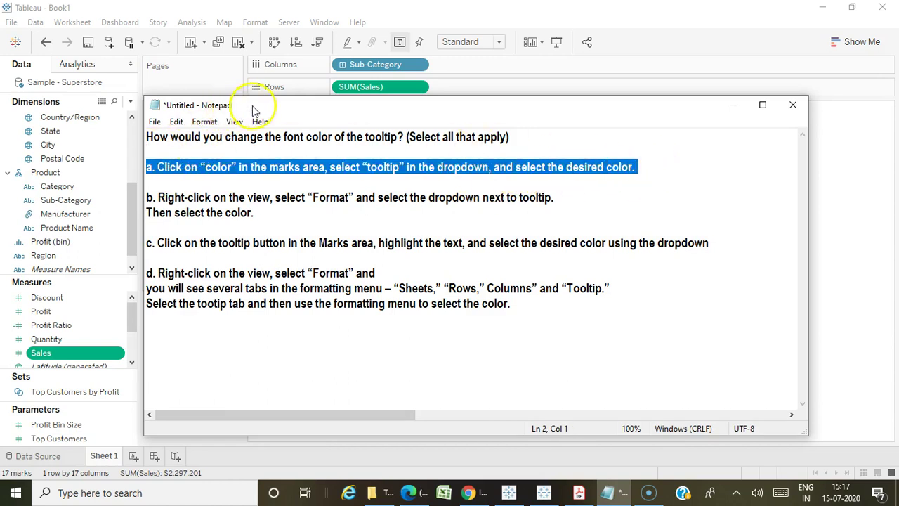
drag(260, 109, 468, 107)
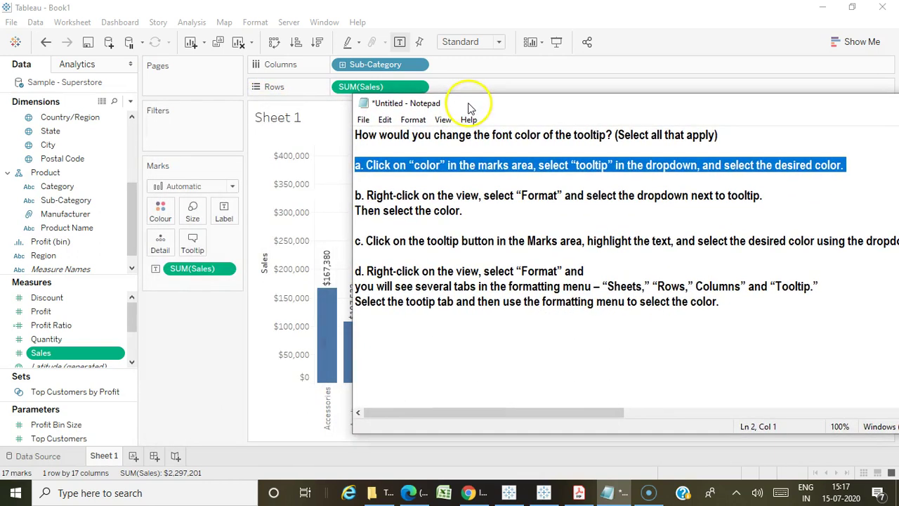
click(160, 211)
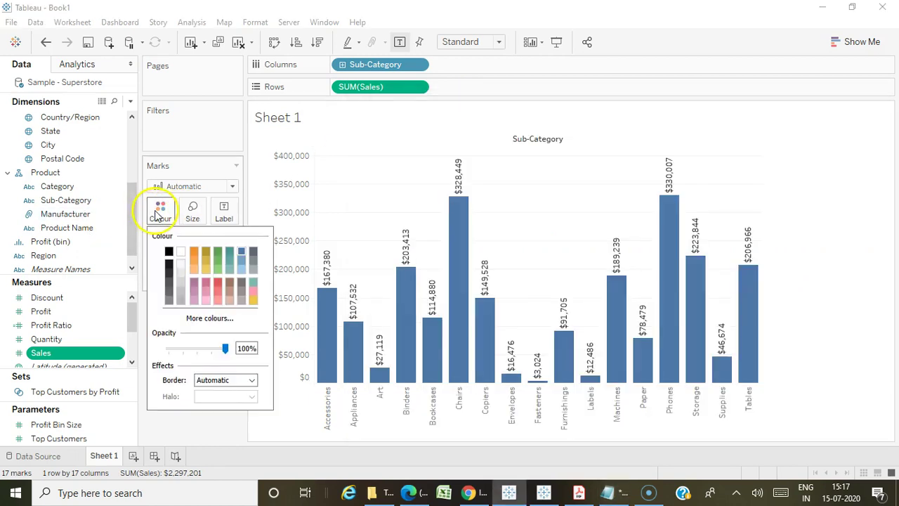
click(185, 429)
Read answer b in Notepad and open the font formatting of the view in Tableau to check its tooltip setting
click(609, 494)
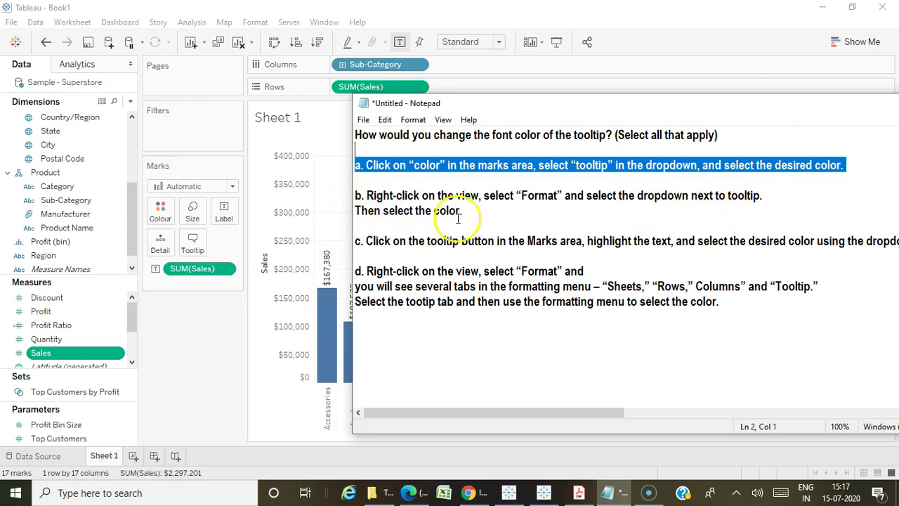
drag(466, 215, 311, 183)
click(327, 172)
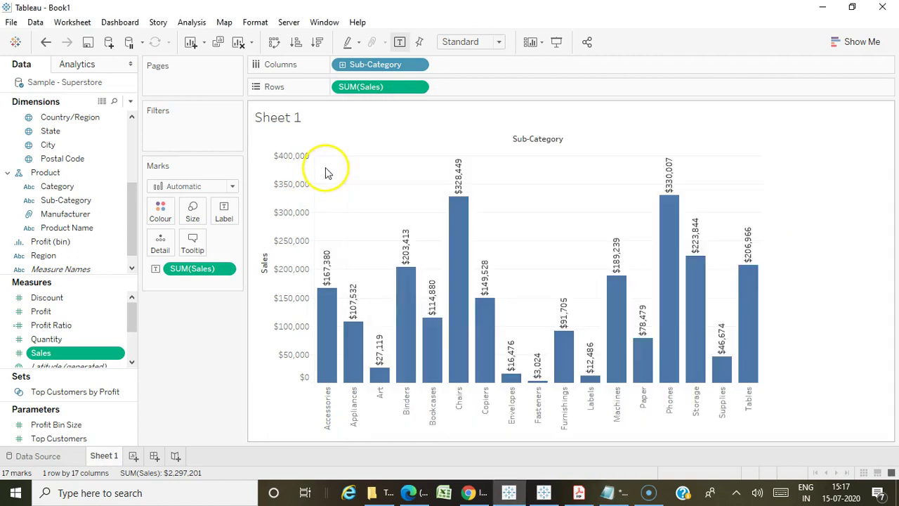
right_click(326, 172)
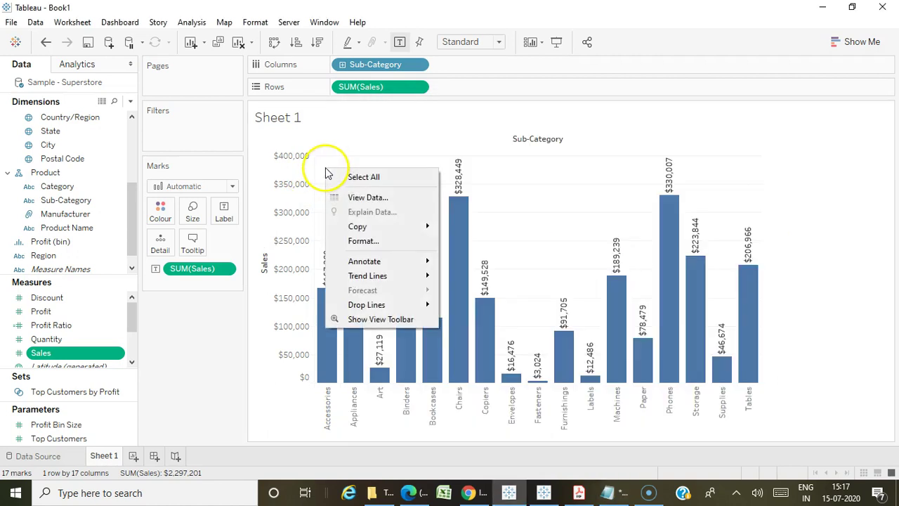
click(364, 241)
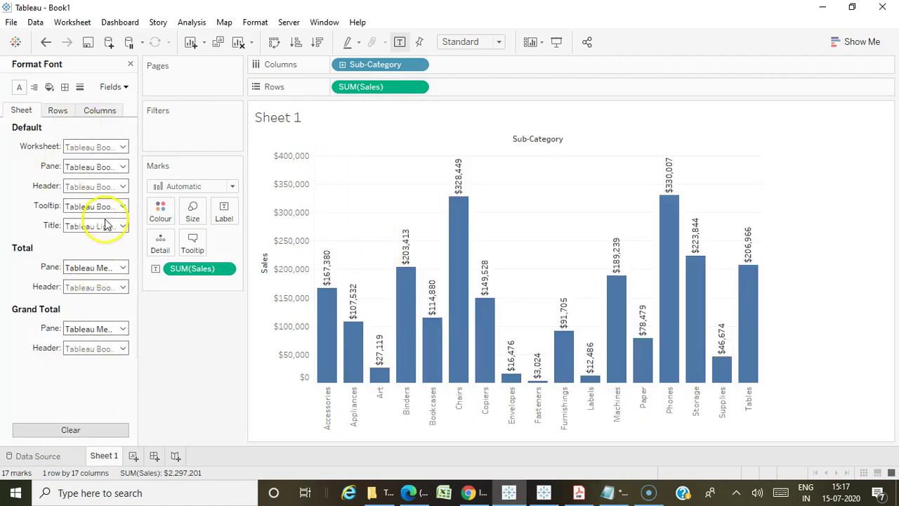
Switch to Notepad and read answer c about the tooltip button to its end
click(621, 495)
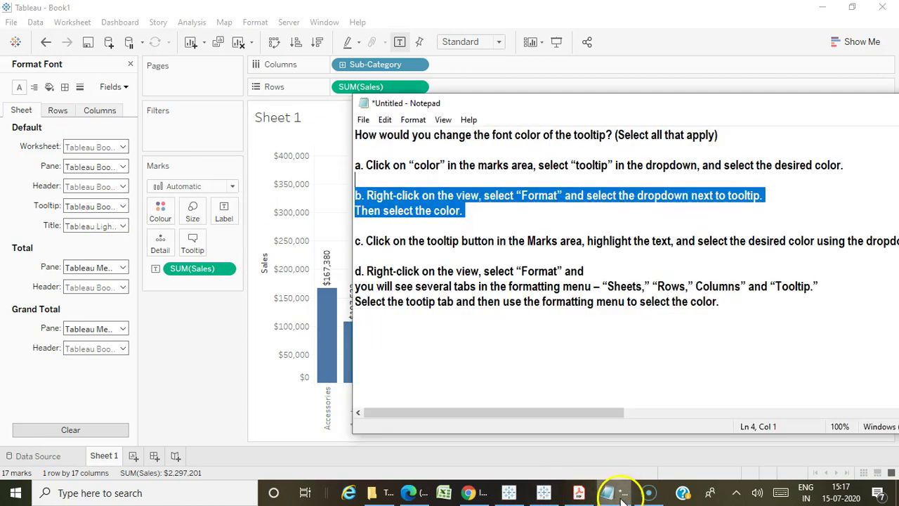
click(513, 331)
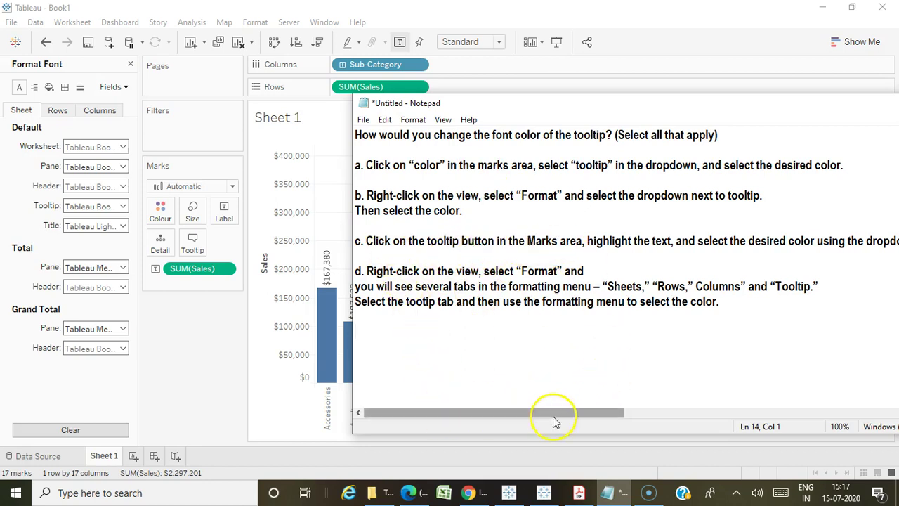
drag(552, 415, 646, 405)
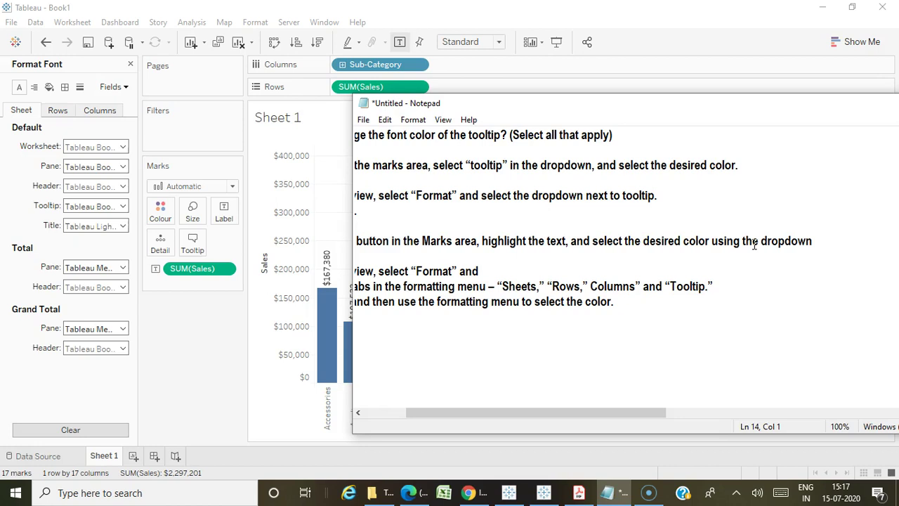
drag(588, 413, 361, 381)
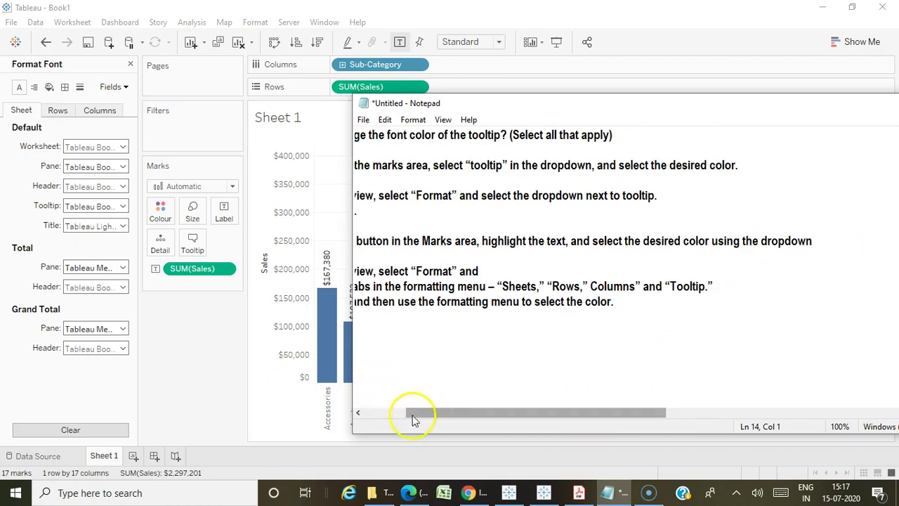
drag(439, 414, 362, 412)
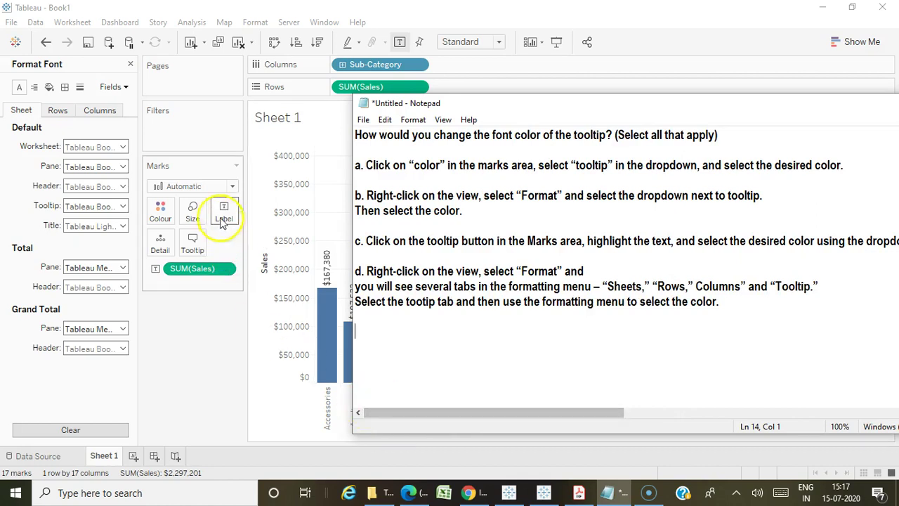
Recolour all the tooltip text red in Tableau's tooltip editor and inspect the tooltip of the Appliances bar
click(191, 243)
drag(426, 194, 398, 152)
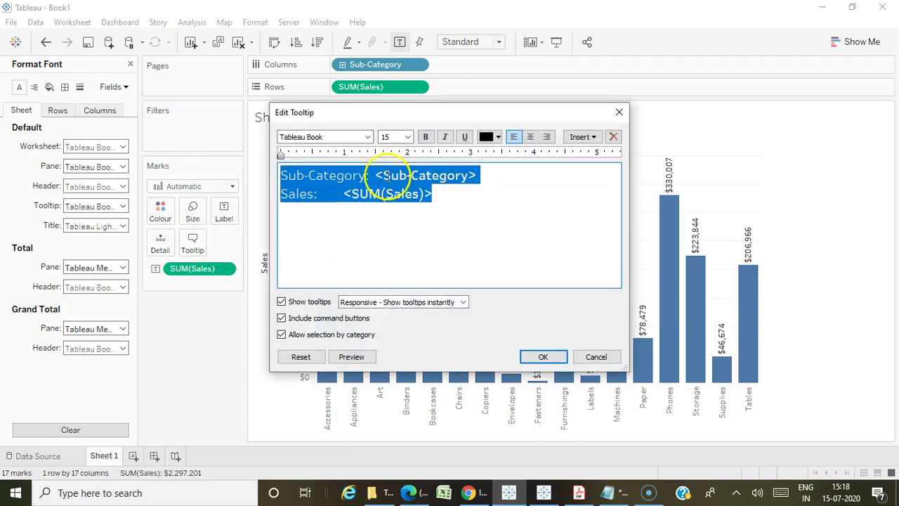
click(487, 141)
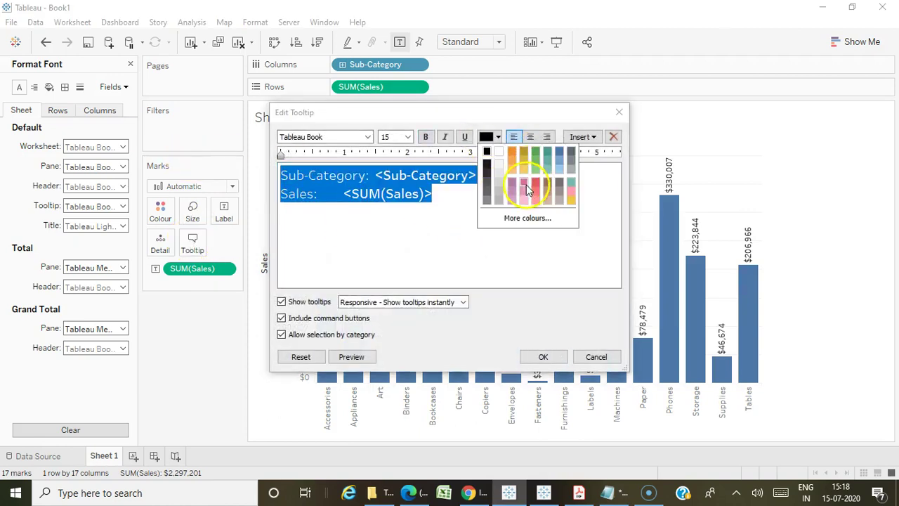
click(534, 186)
click(540, 194)
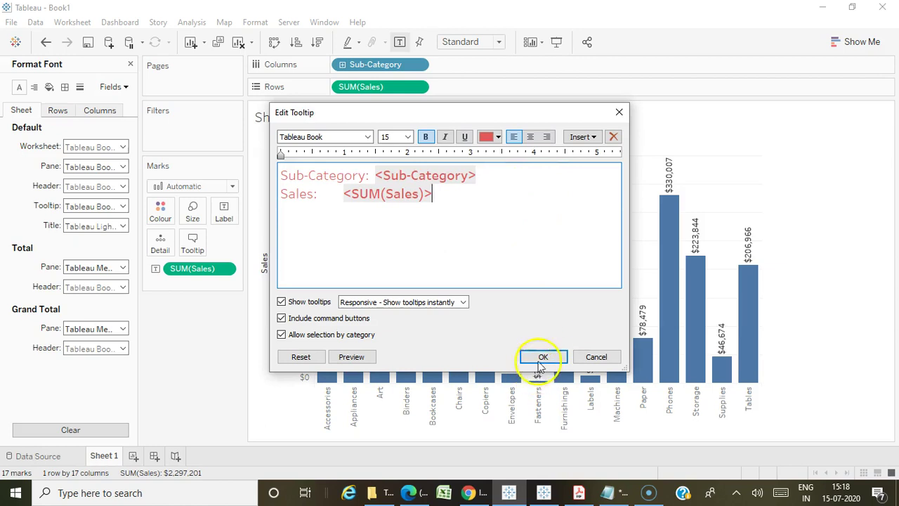
click(540, 356)
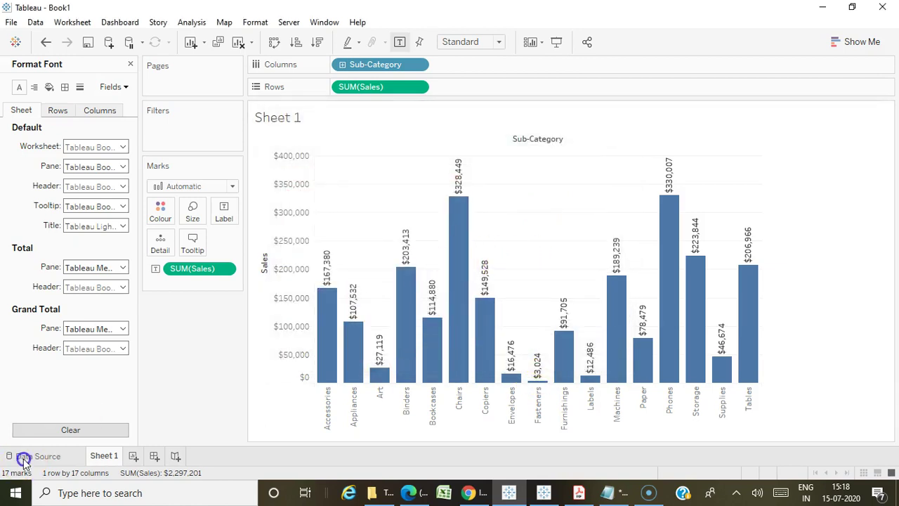
mouse_move(356, 338)
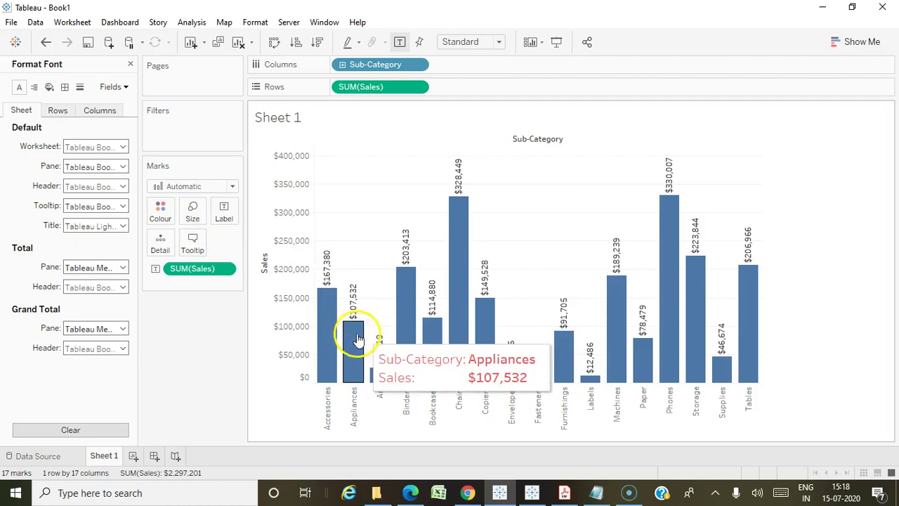
Review answers c, d and b in Notepad and compare them with the sections of Tableau's font formatting
click(595, 492)
drag(365, 241, 896, 242)
click(573, 349)
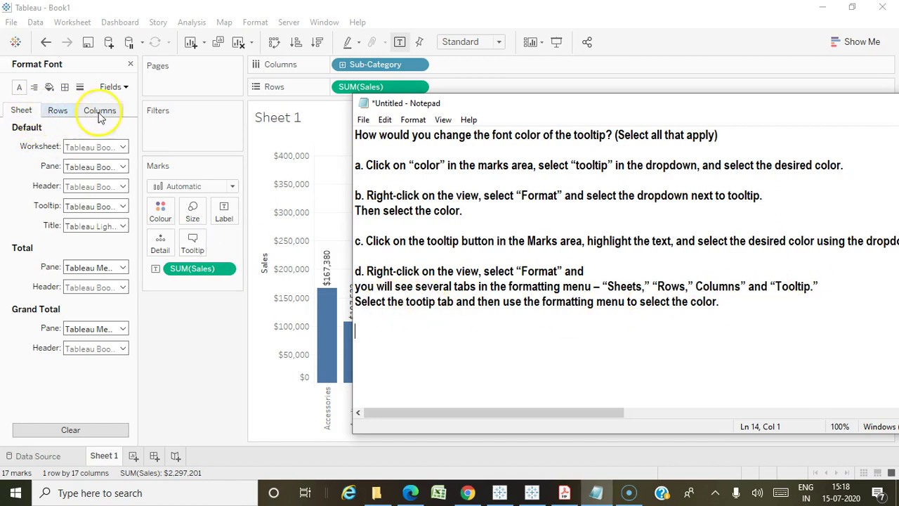
click(523, 256)
drag(470, 213, 341, 181)
click(490, 219)
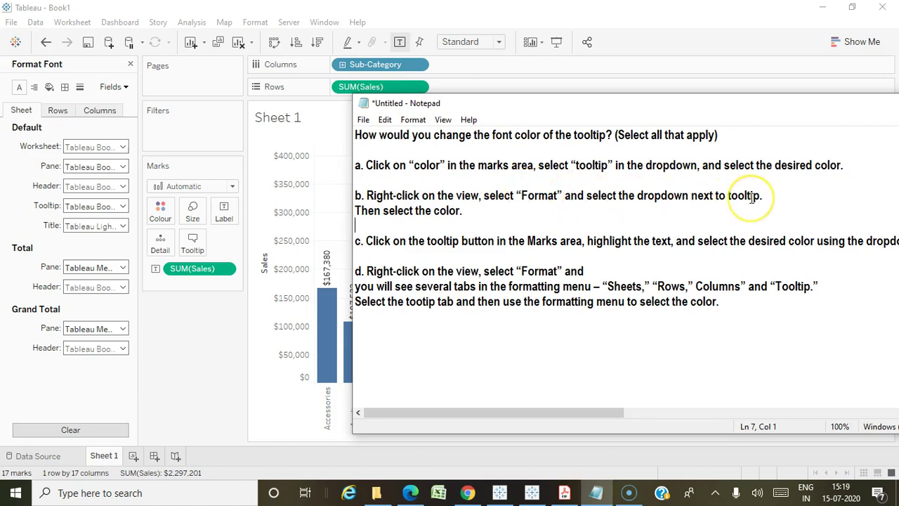
Set the sheet's default tooltip font colour to orange, inspect the Accessories bar's tooltip and close the font formatting
click(103, 213)
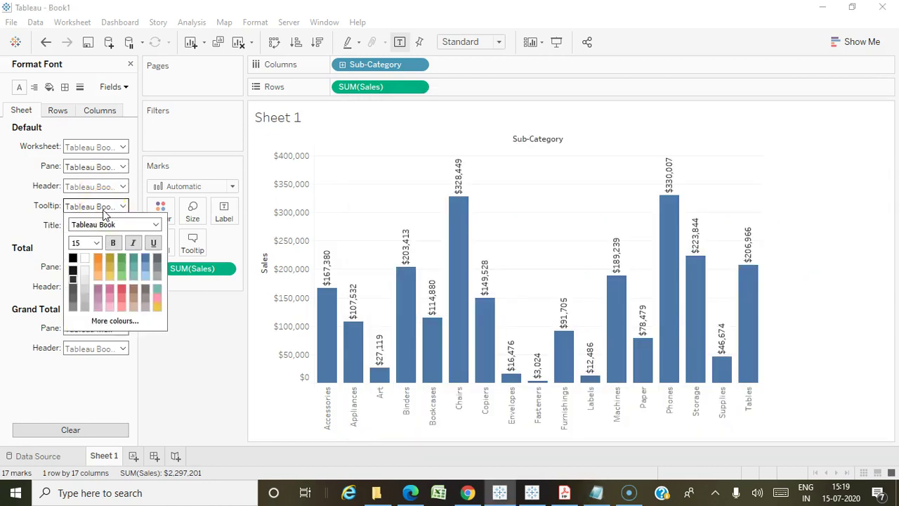
click(95, 258)
mouse_move(335, 322)
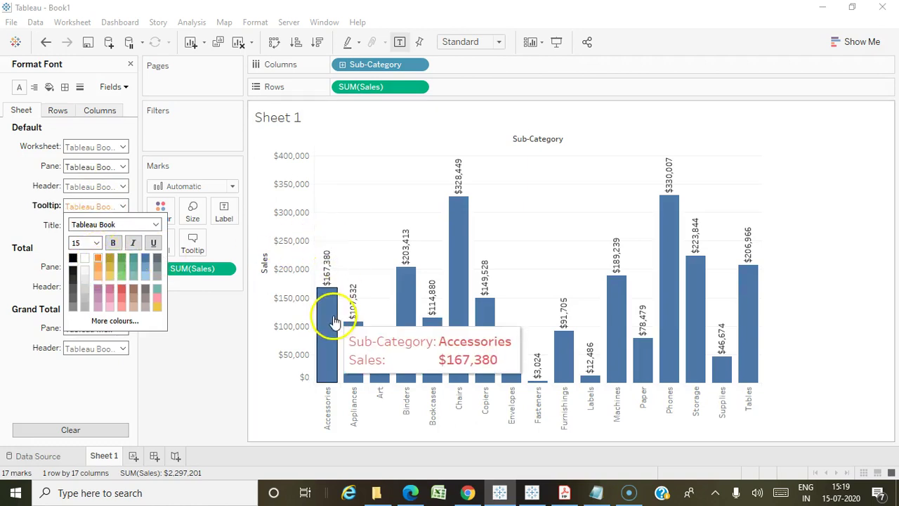
click(130, 65)
Review answer b in Notepad and check the default Tooltip font options in Tableau's sheet formatting
click(595, 492)
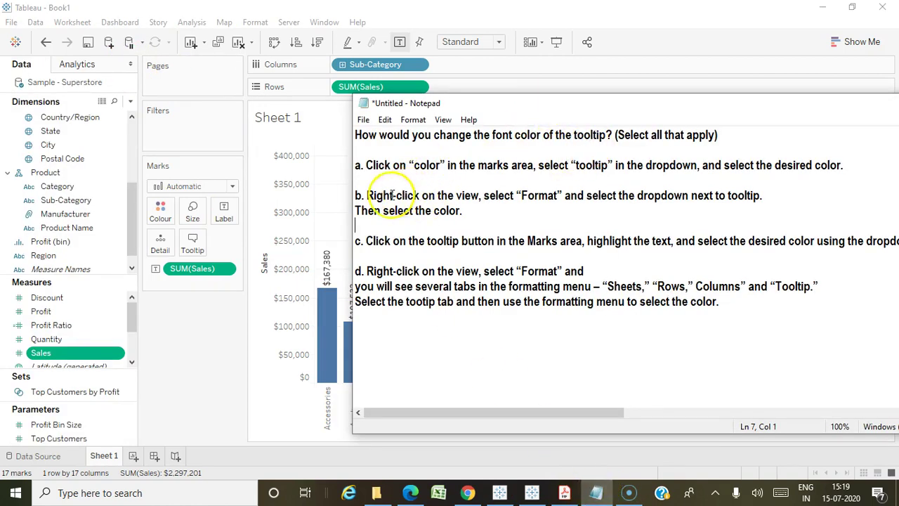
click(328, 151)
right_click(328, 151)
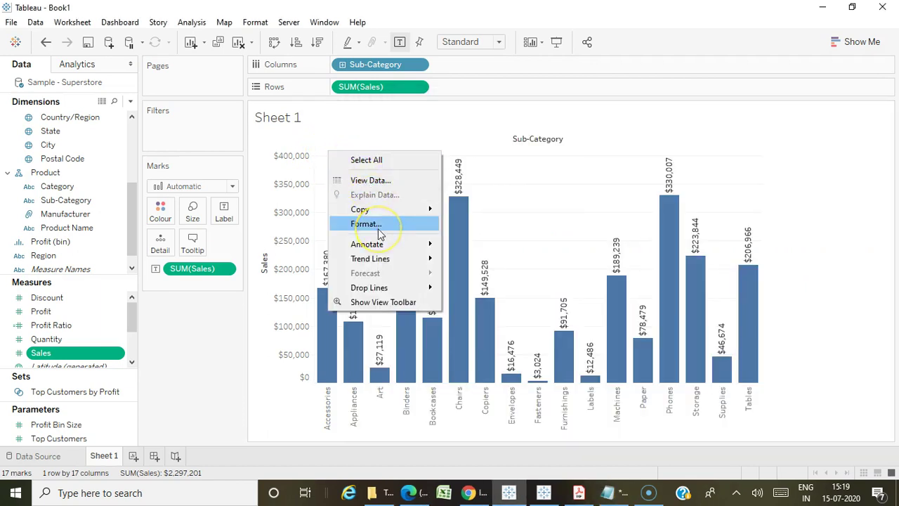
click(366, 223)
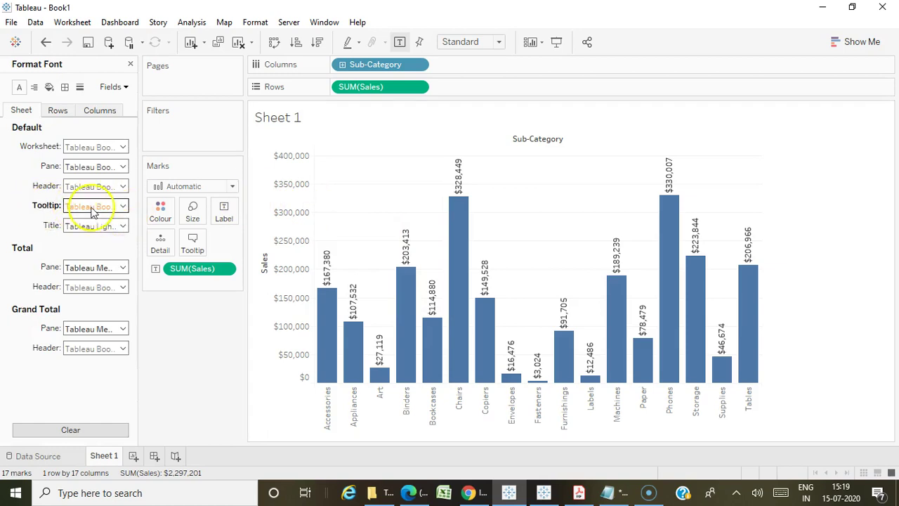
click(120, 205)
click(197, 329)
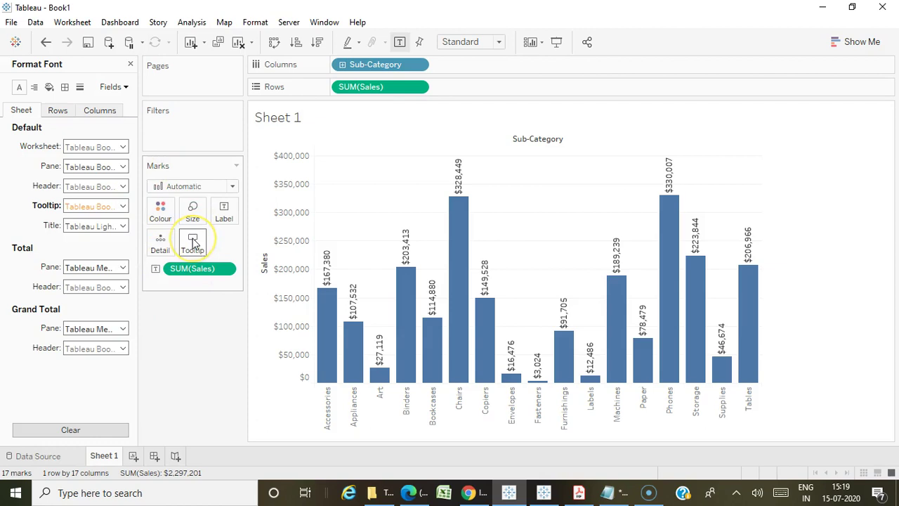
Open the tooltip editor from the marks area, select all the tooltip text and cancel without editing
click(193, 243)
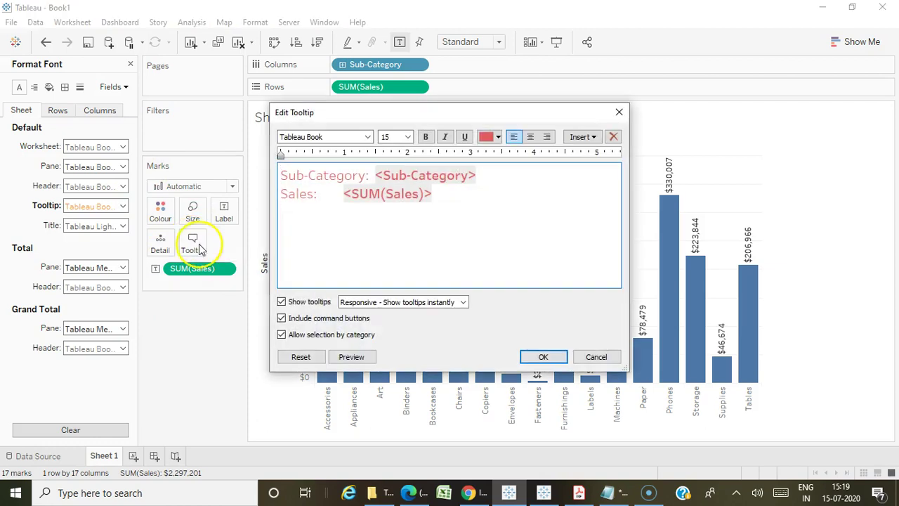
drag(487, 196, 235, 147)
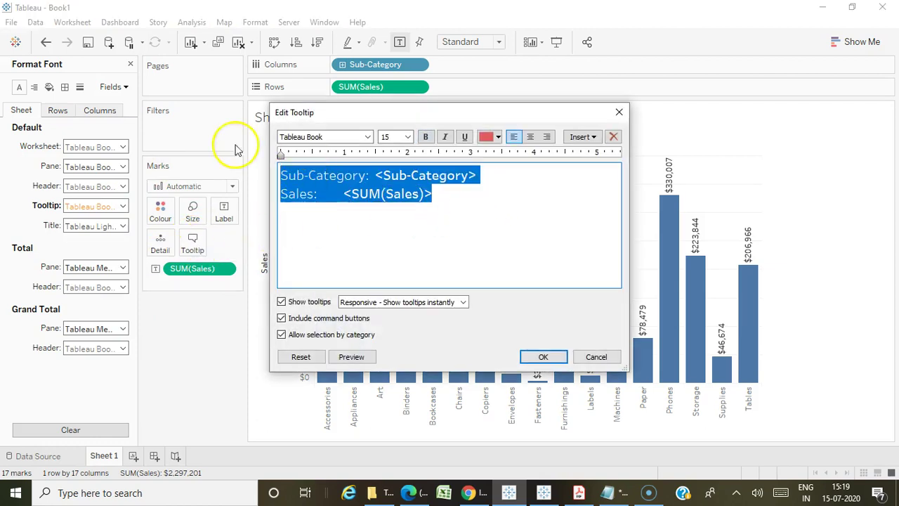
click(596, 356)
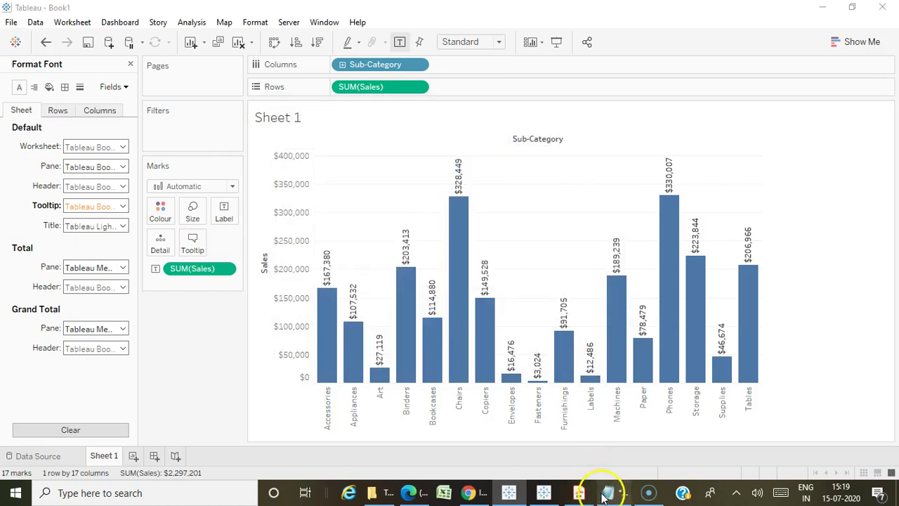
Switch to Notepad and highlight answers b and c of the tooltip font colour question
click(608, 492)
drag(355, 196, 895, 243)
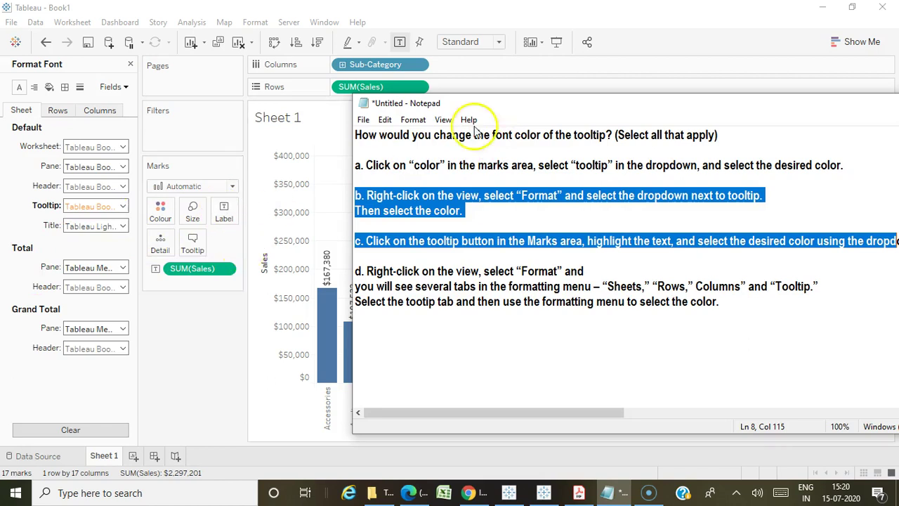
Check the mark colour options in Tableau against answer a and inspect the tooltip of the Phones bar
click(168, 219)
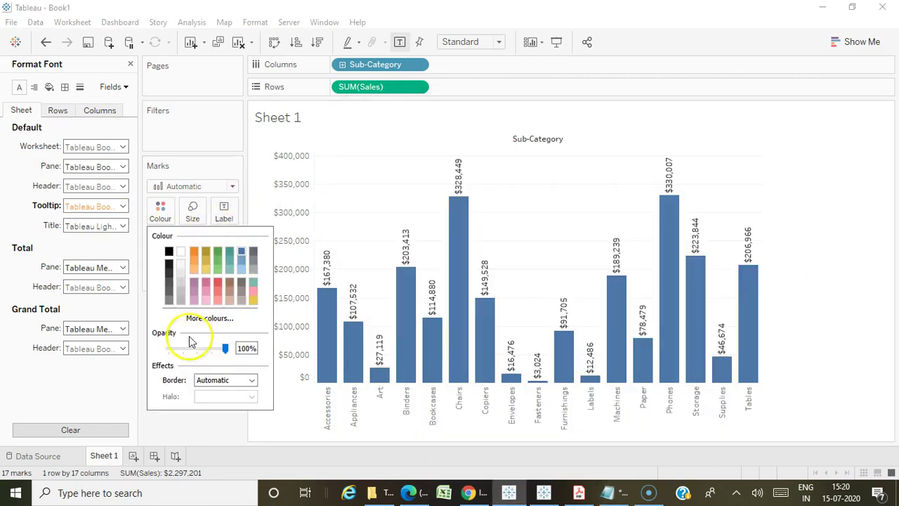
click(278, 422)
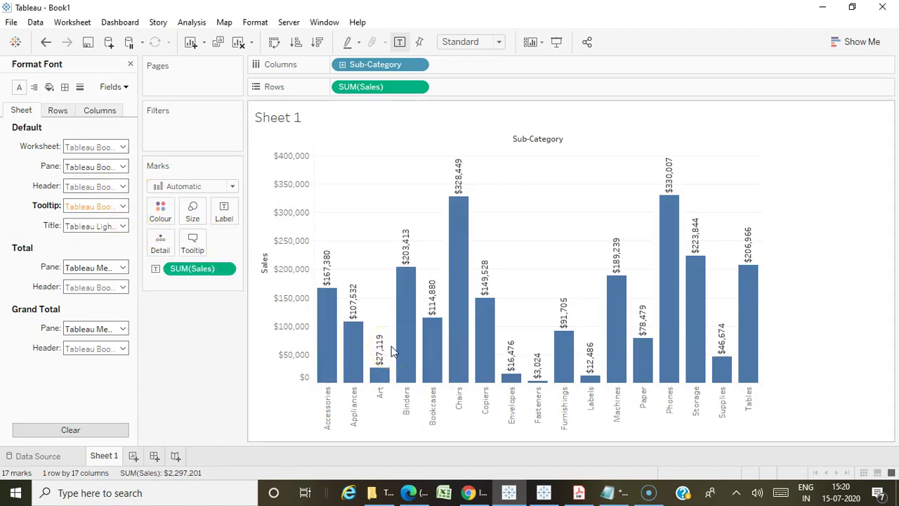
mouse_move(662, 241)
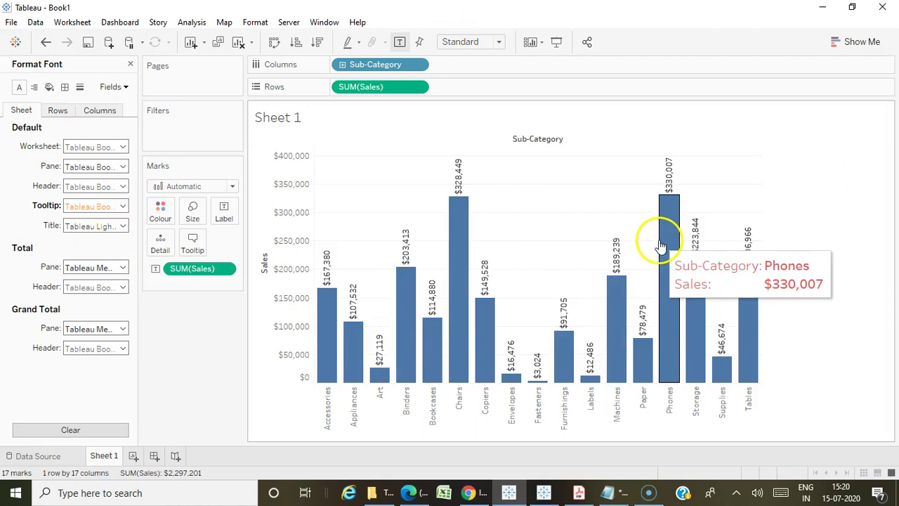
Review the highlighted answers in Notepad once more, return to Tableau and close the font formatting
click(609, 494)
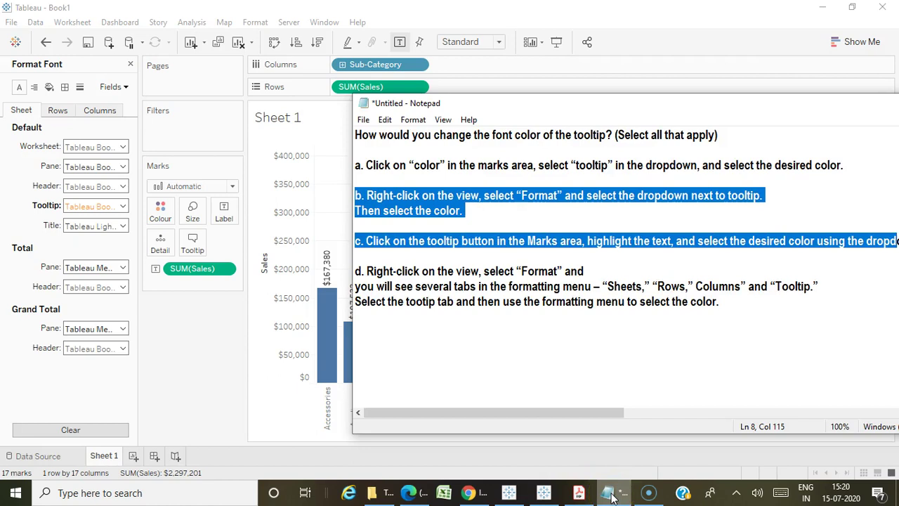
click(609, 493)
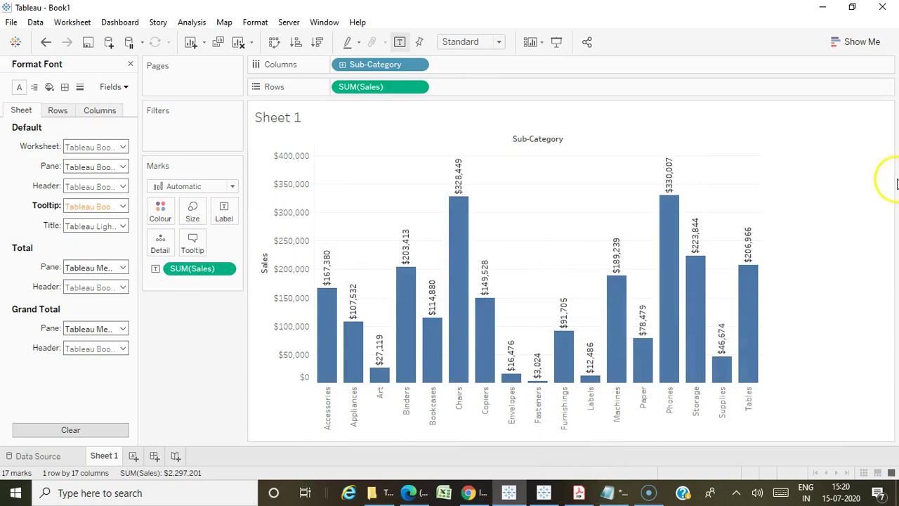
click(131, 65)
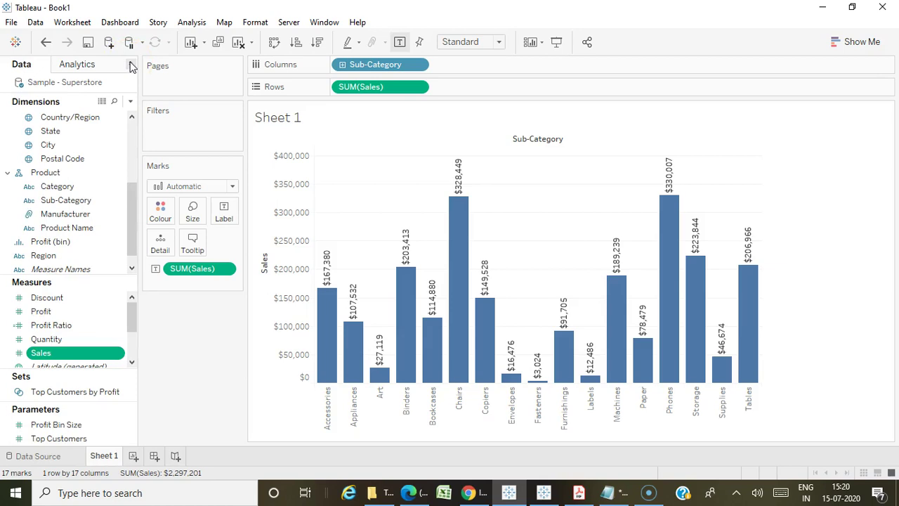